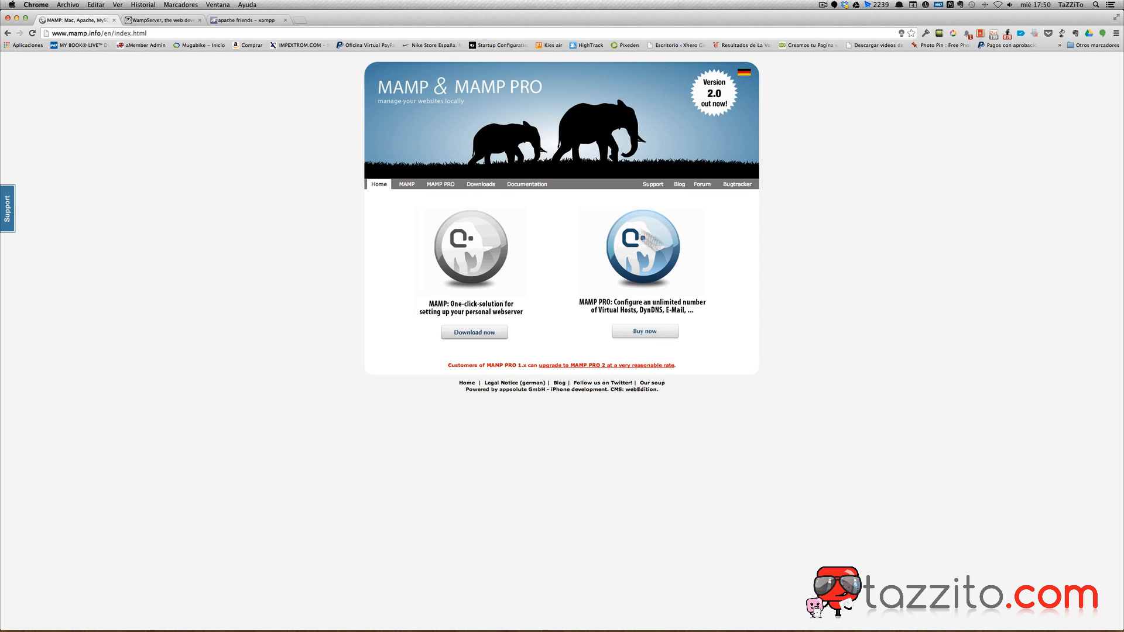
Download the free MAMP package and launch the MAMP 2.2 installer past its introduction.
click(471, 342)
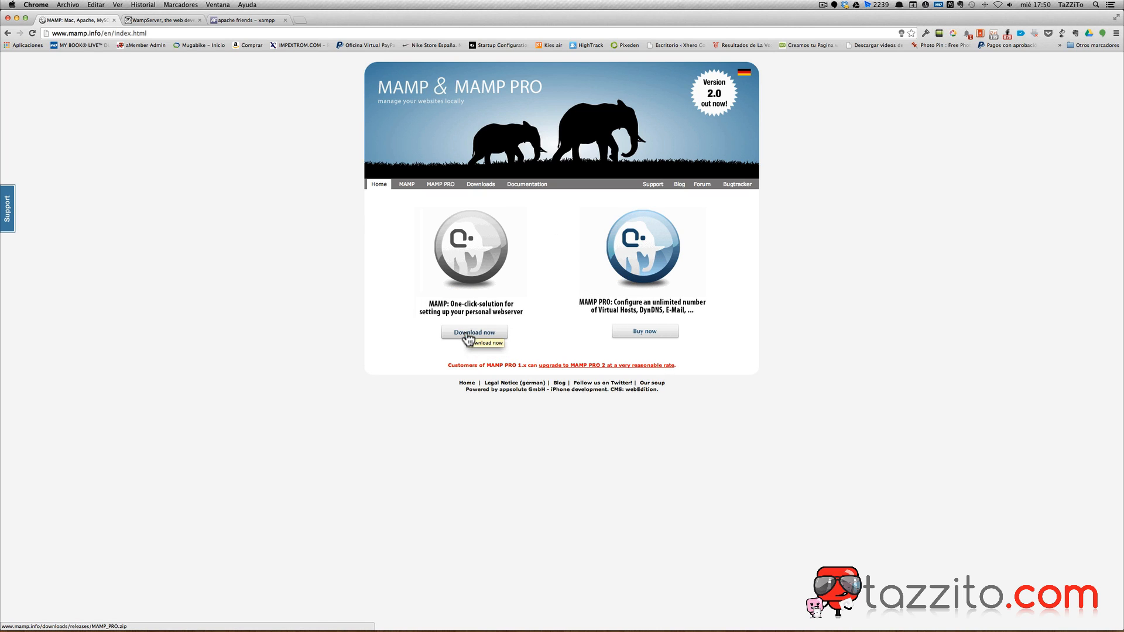
click(468, 338)
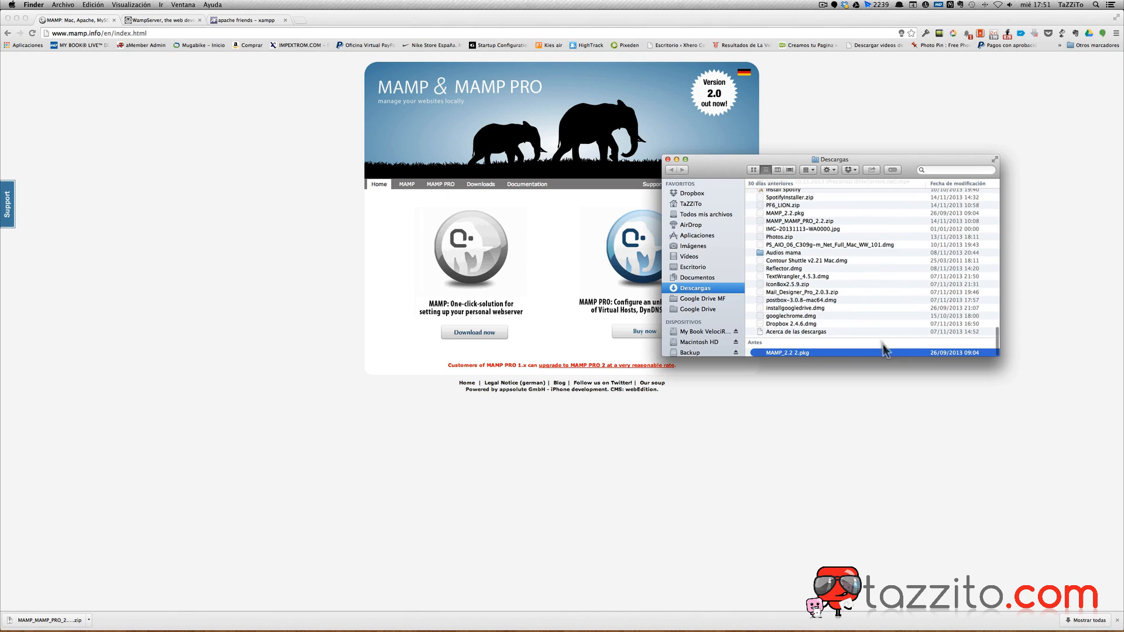
double_click(760, 353)
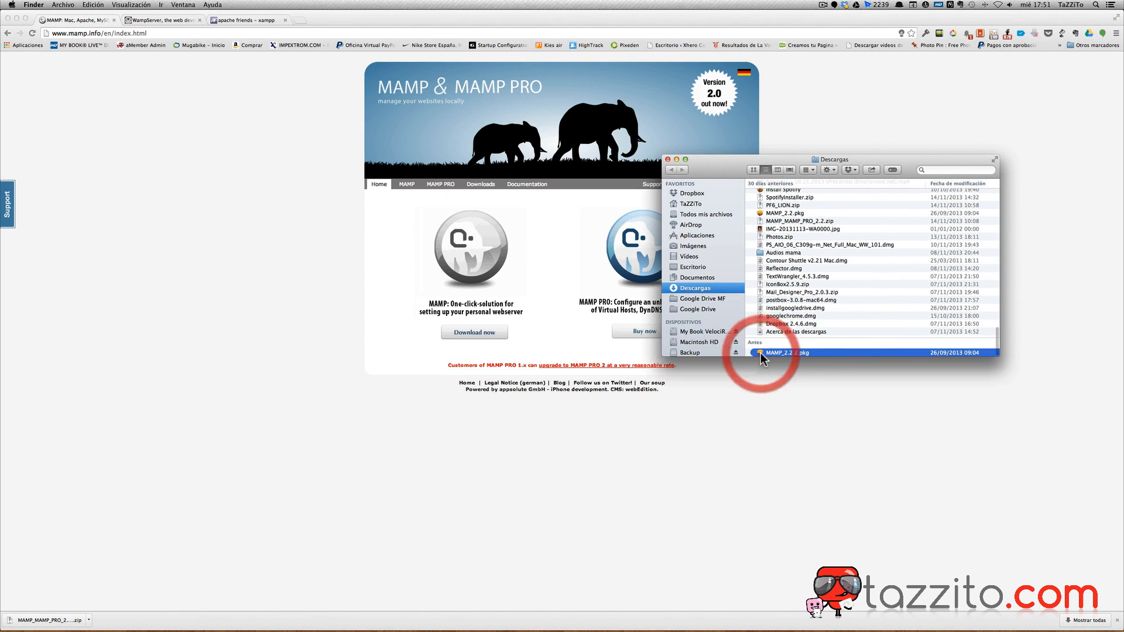
click(665, 357)
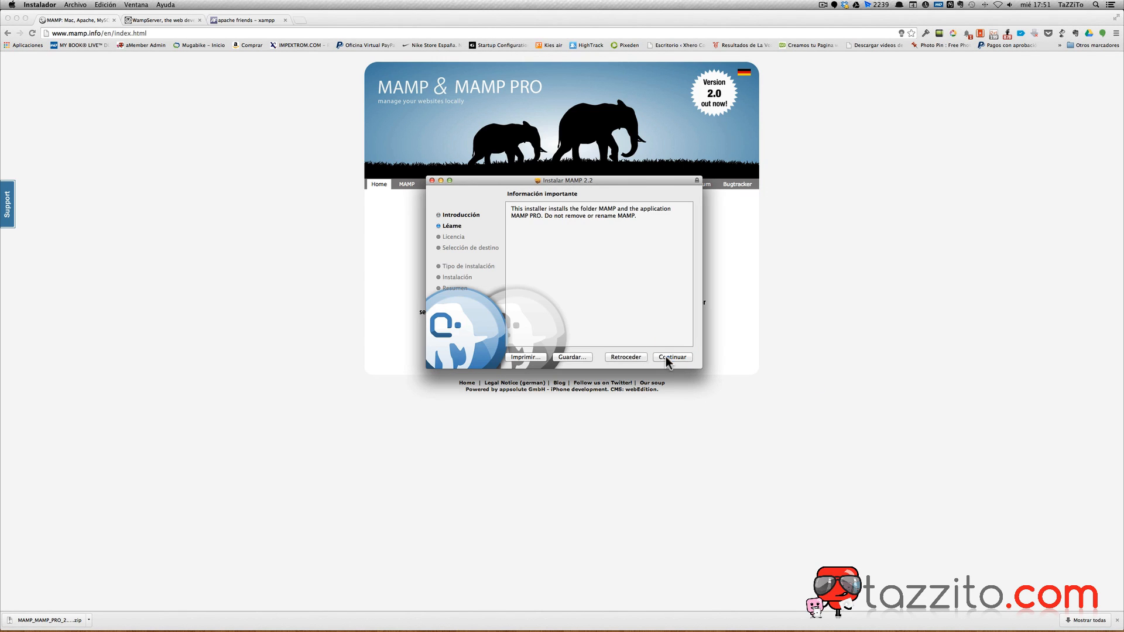
Accept the MAMP 2.2 license and choose a custom install, deselecting the MAMP PRO package.
click(676, 358)
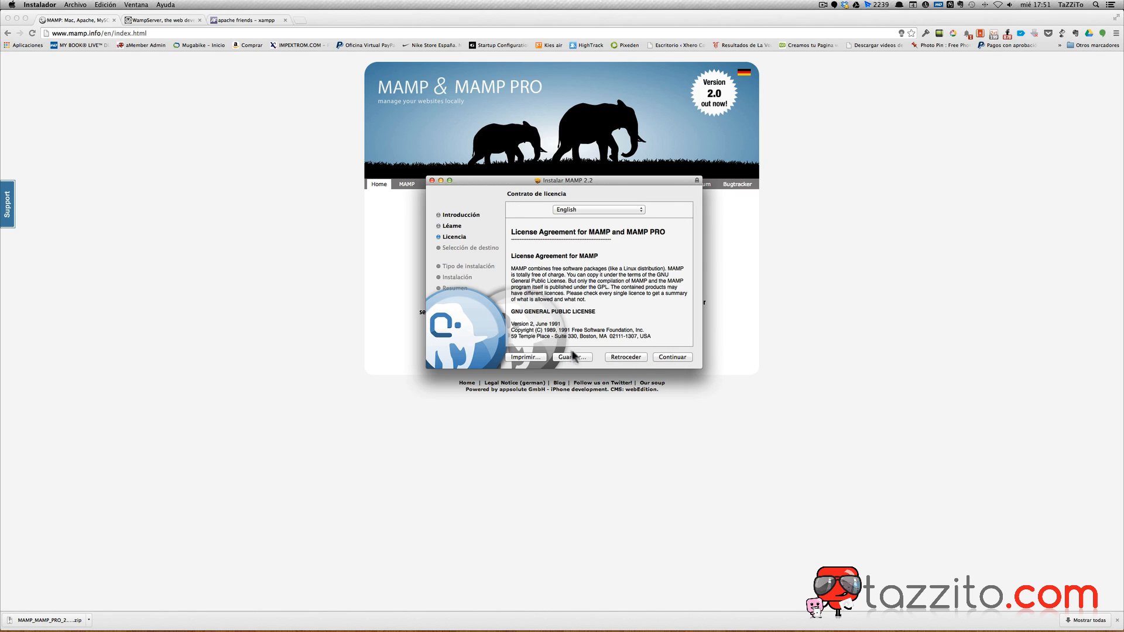
click(669, 358)
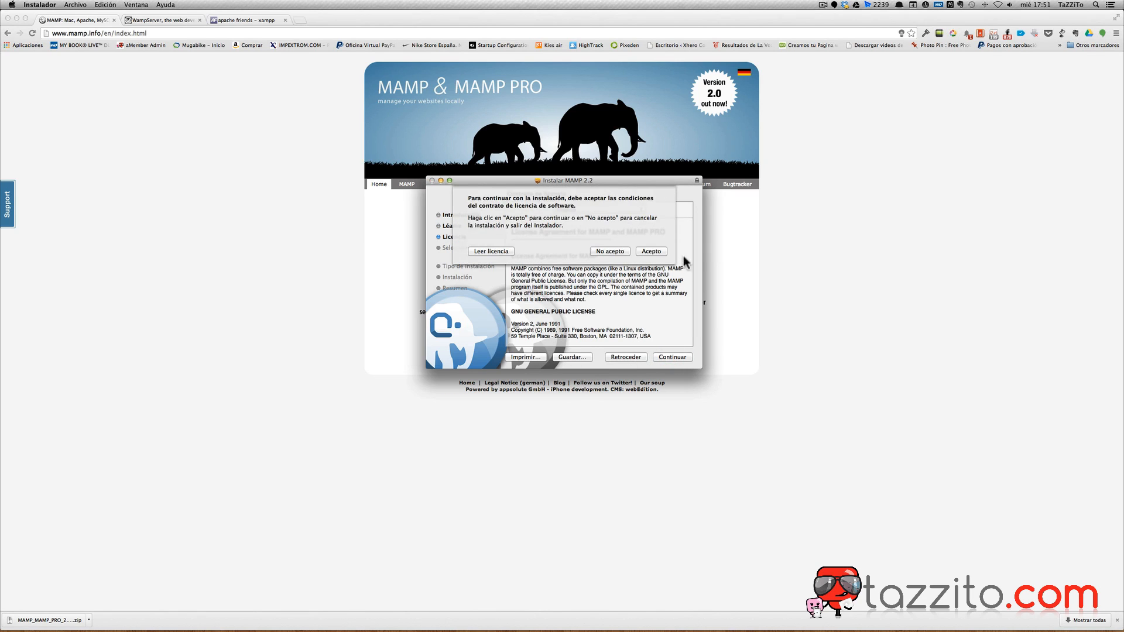
click(653, 251)
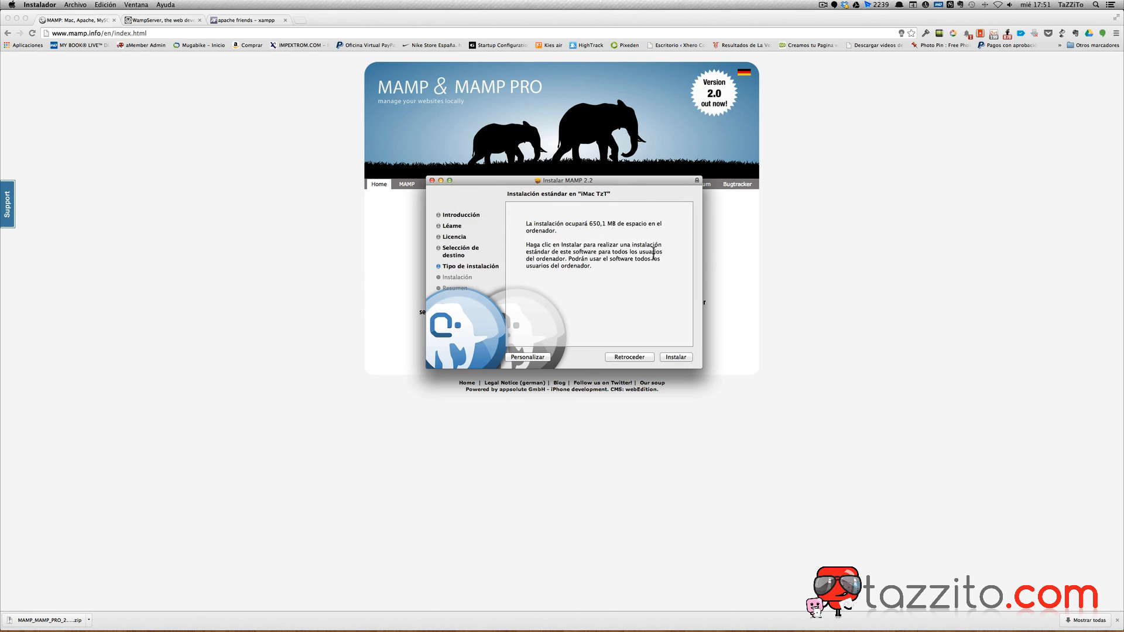
click(524, 358)
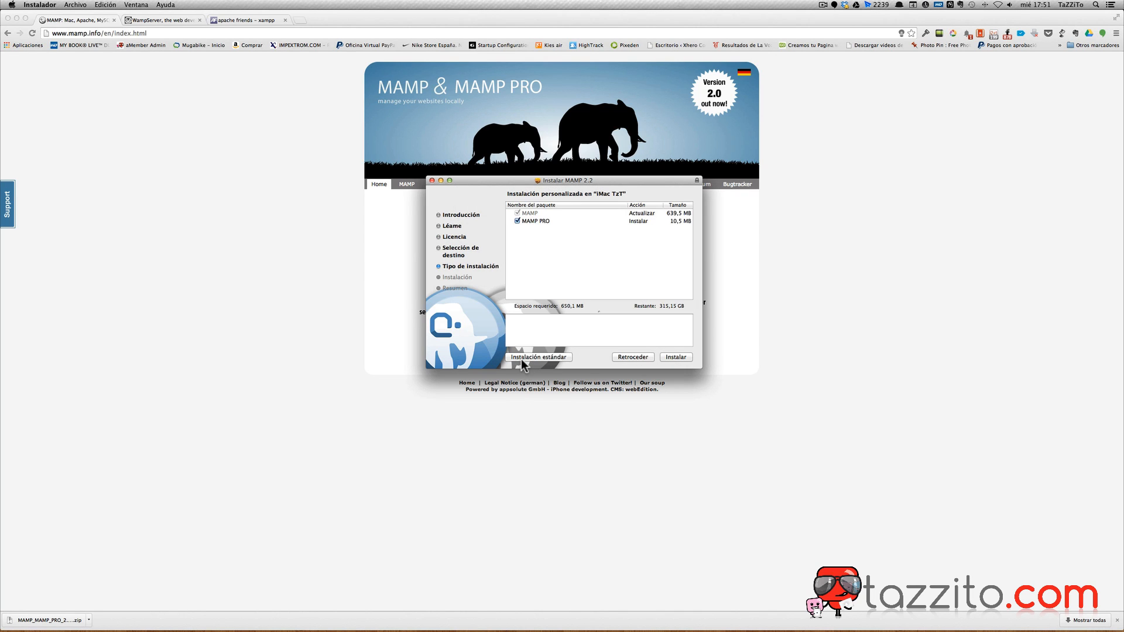
click(528, 220)
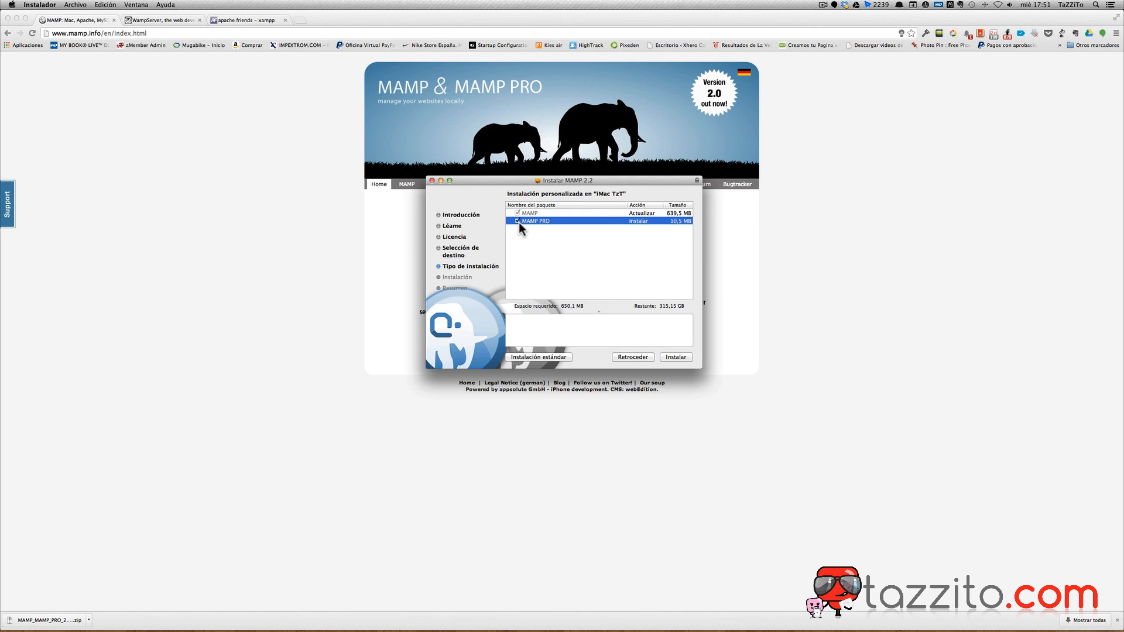
click(516, 221)
click(523, 213)
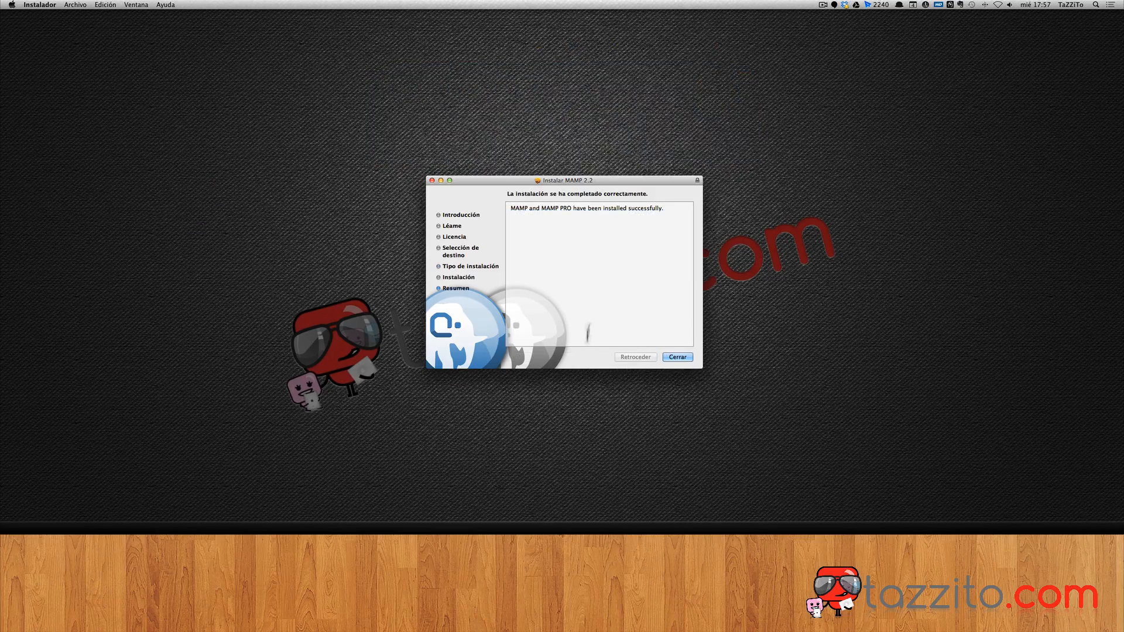
Close the finished installer and launch MAMP from Launchpad.
click(679, 357)
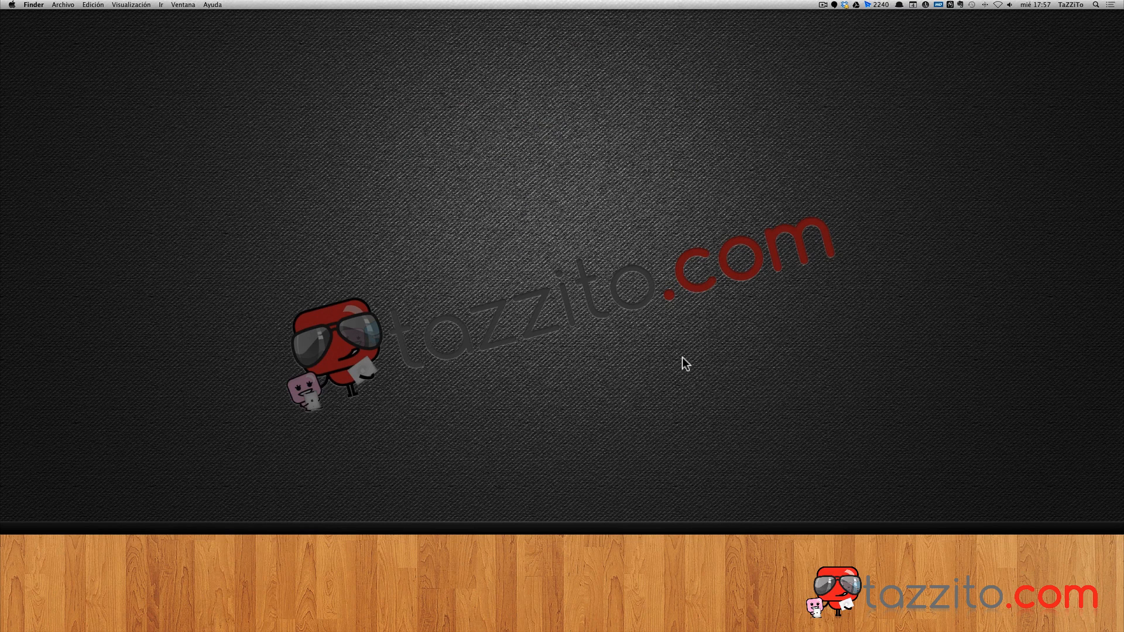
key(F4)
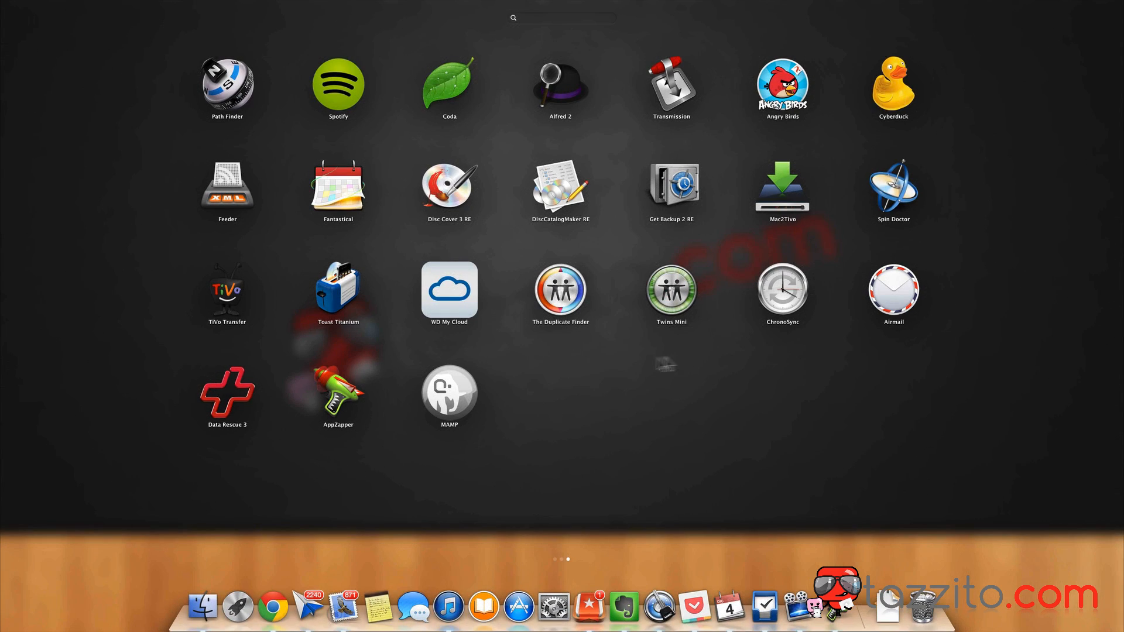
click(448, 396)
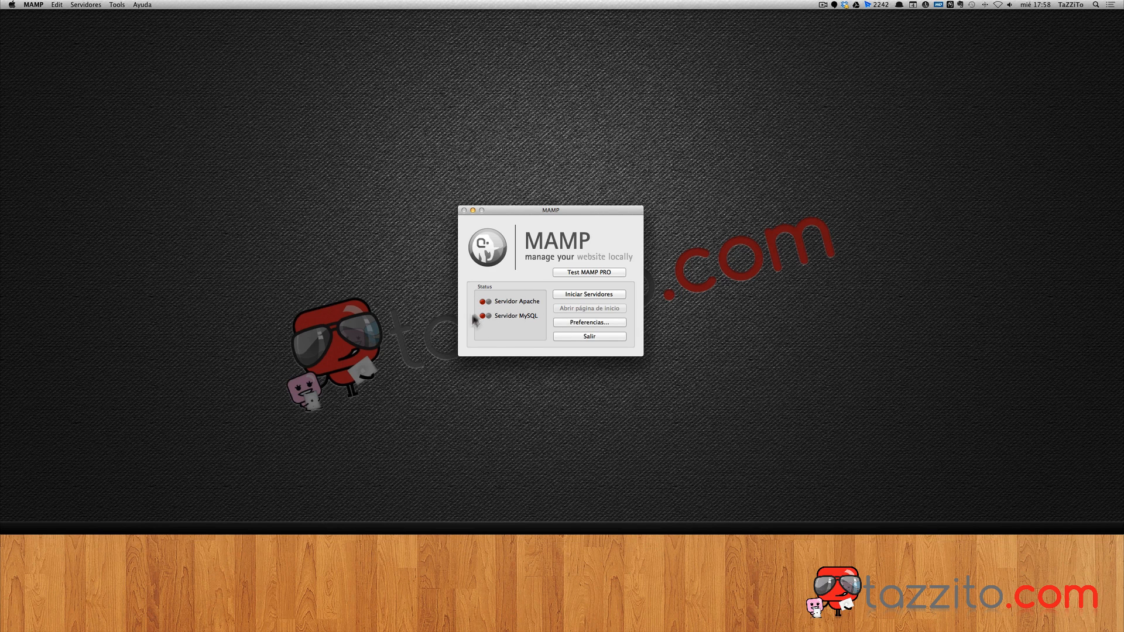
In MAMP preferences, tick Iniciar Servidores al arrancar and untick Comprobar MAMP PRO.
click(579, 323)
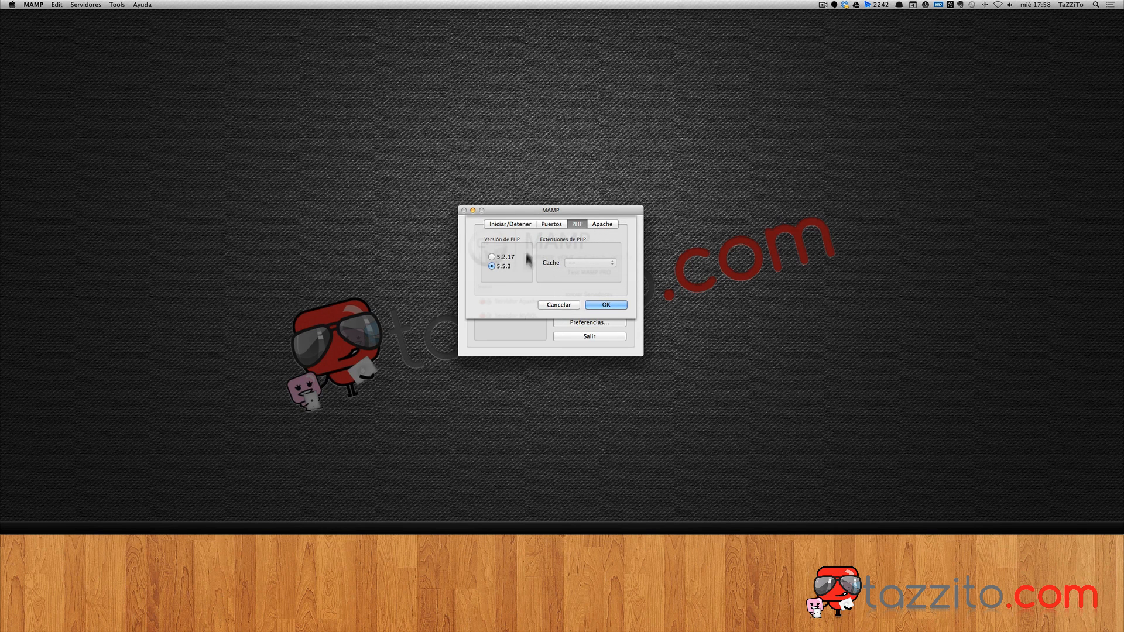
click(603, 223)
click(601, 223)
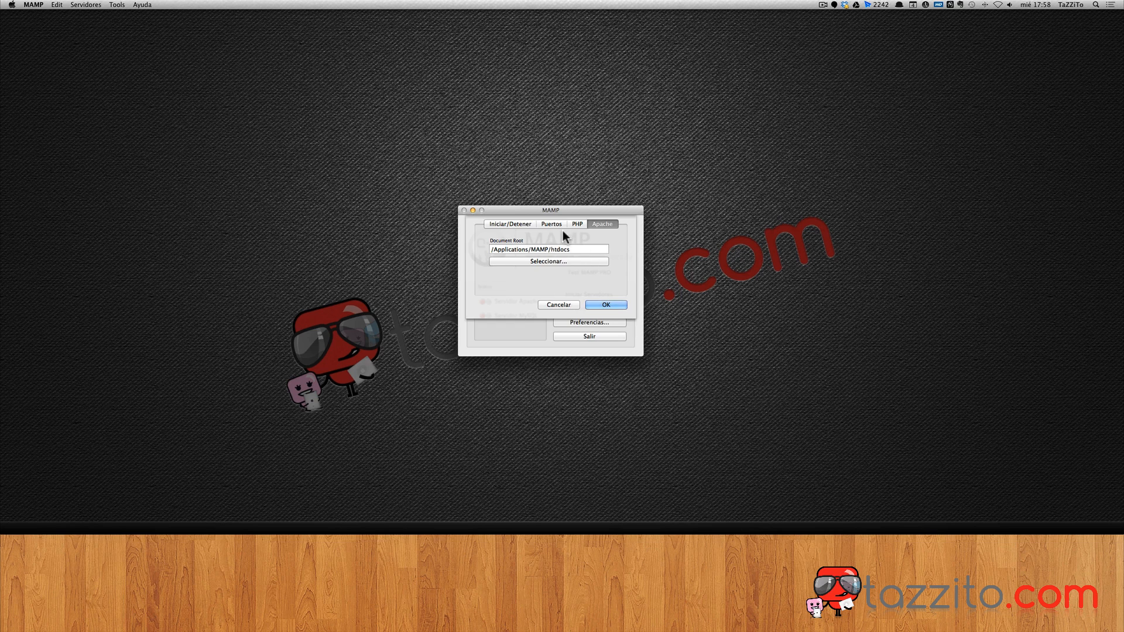
click(547, 223)
click(501, 224)
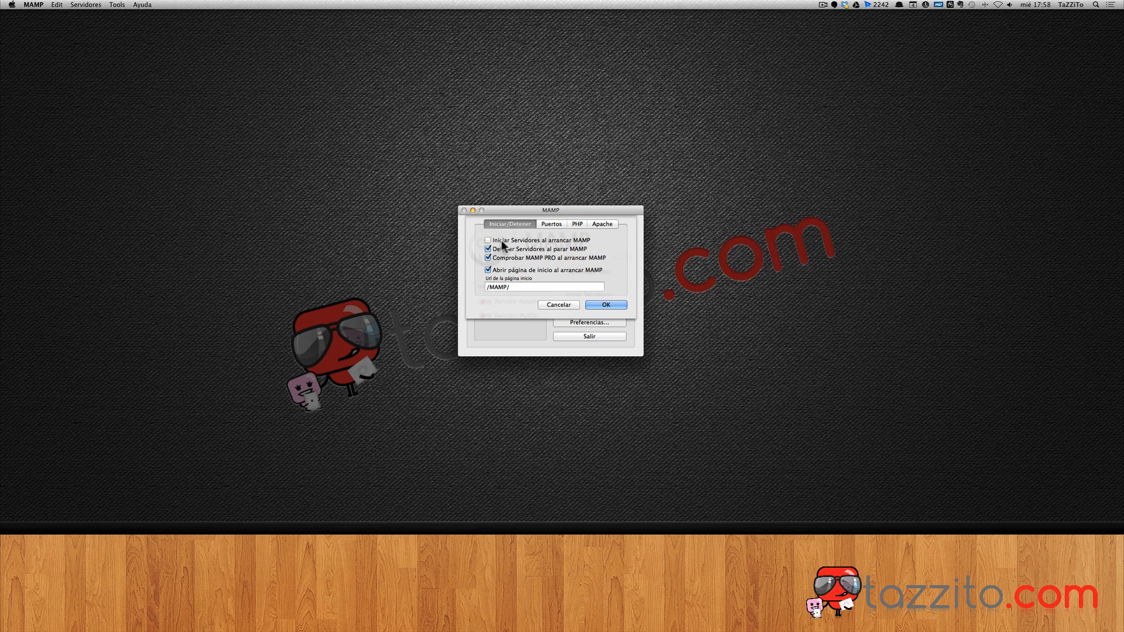
click(486, 239)
click(487, 257)
click(518, 288)
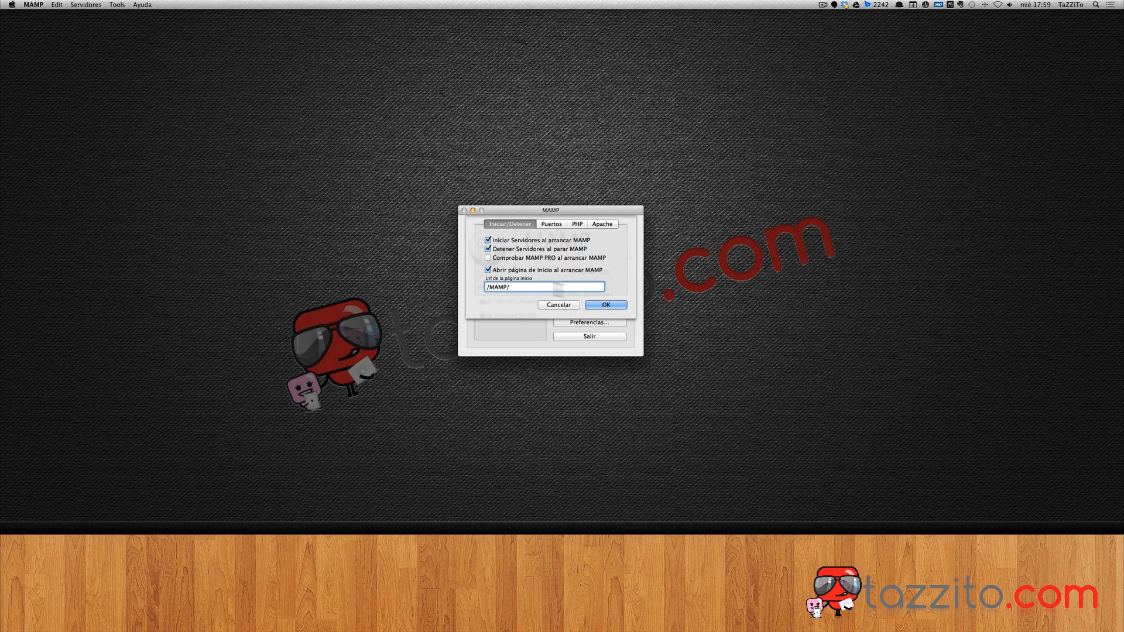
click(604, 302)
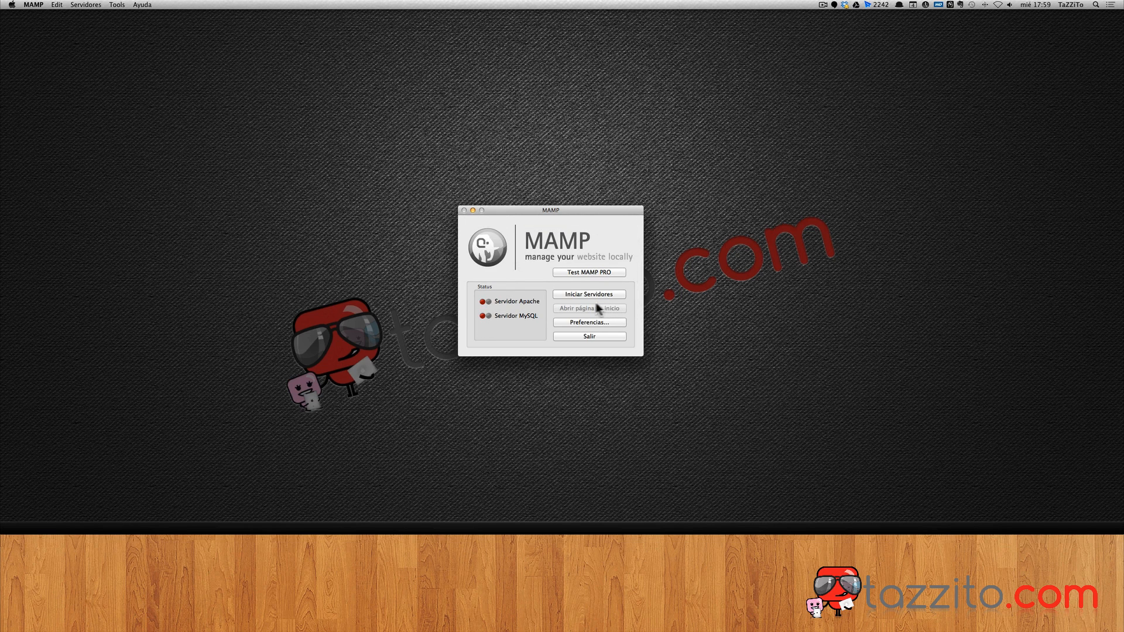
Start Apache and MySQL and note the MySQL host and password on the localhost:8888 page.
click(583, 293)
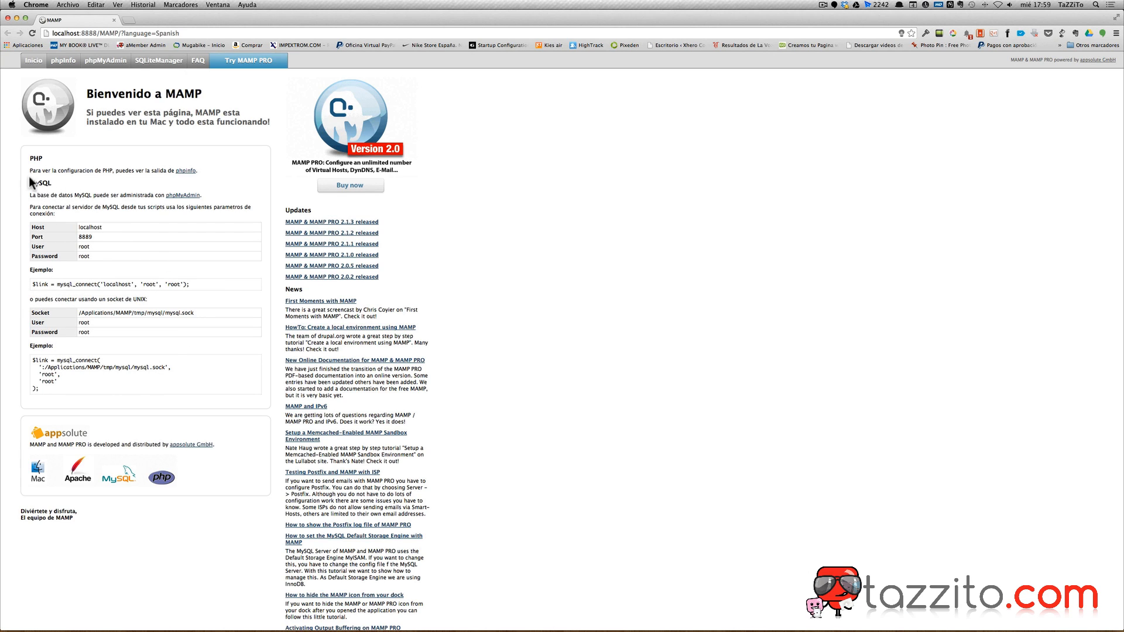
double_click(79, 229)
double_click(79, 256)
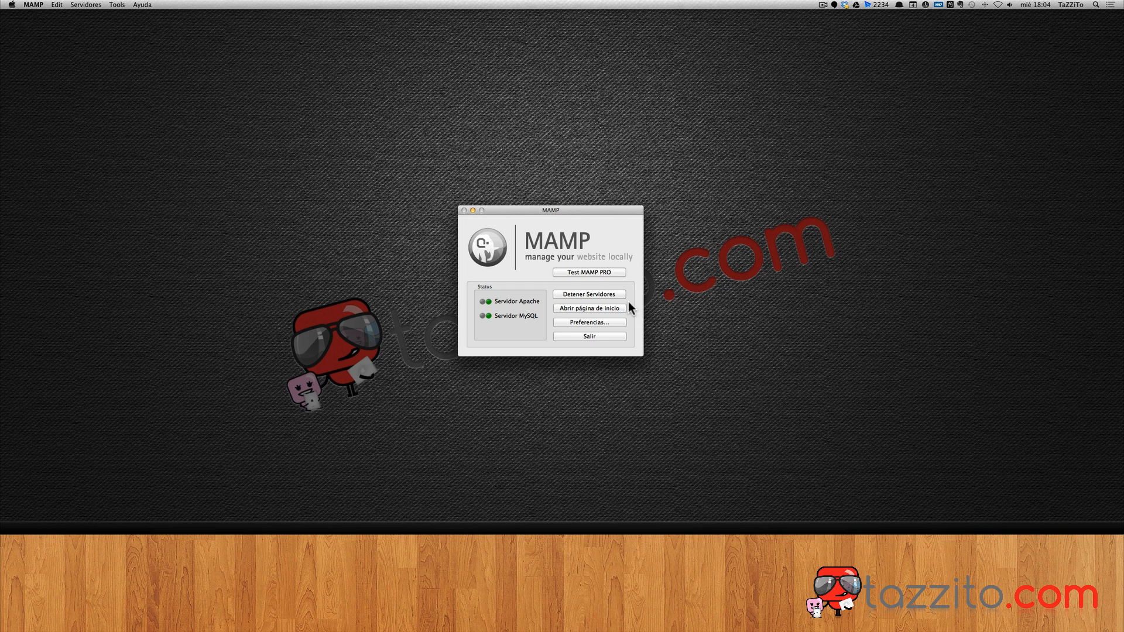
key(super+h)
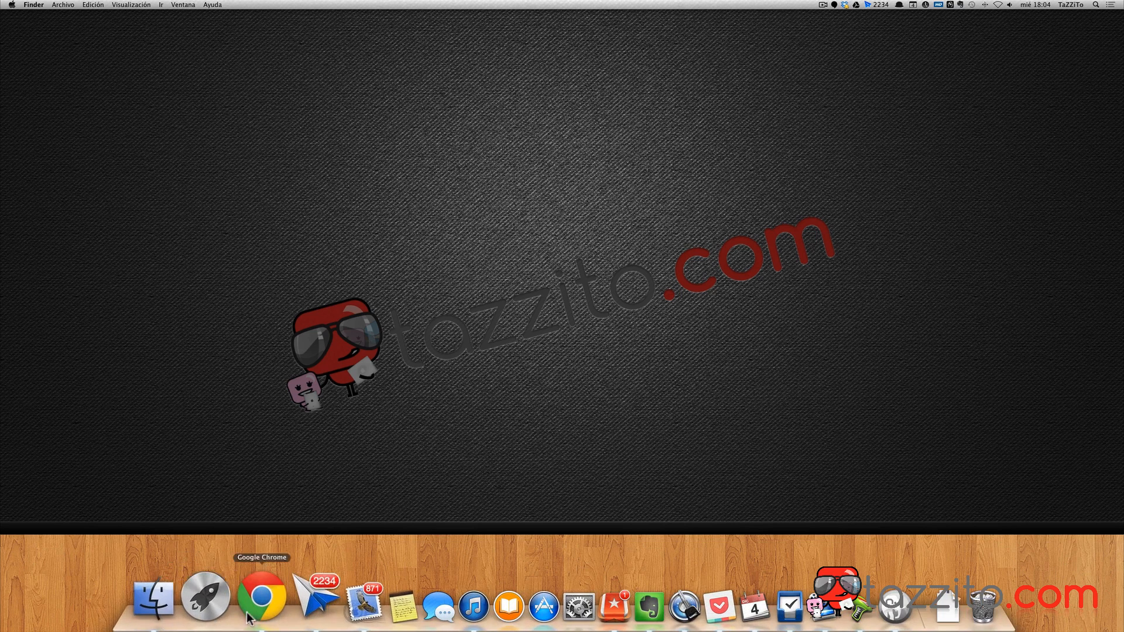
click(255, 612)
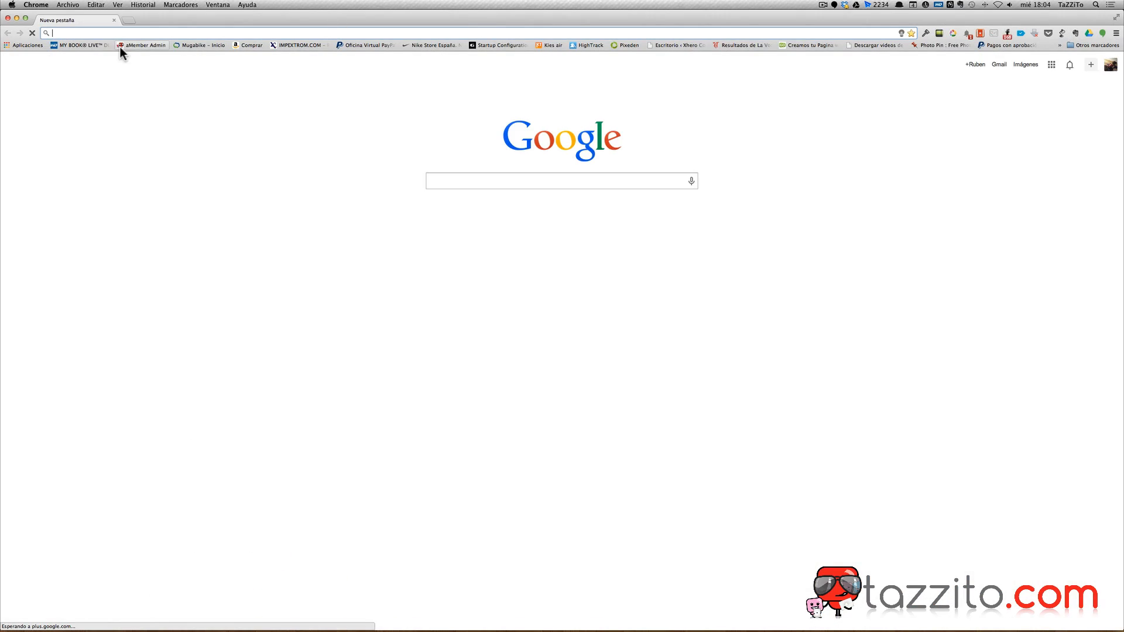
text(www.wo)
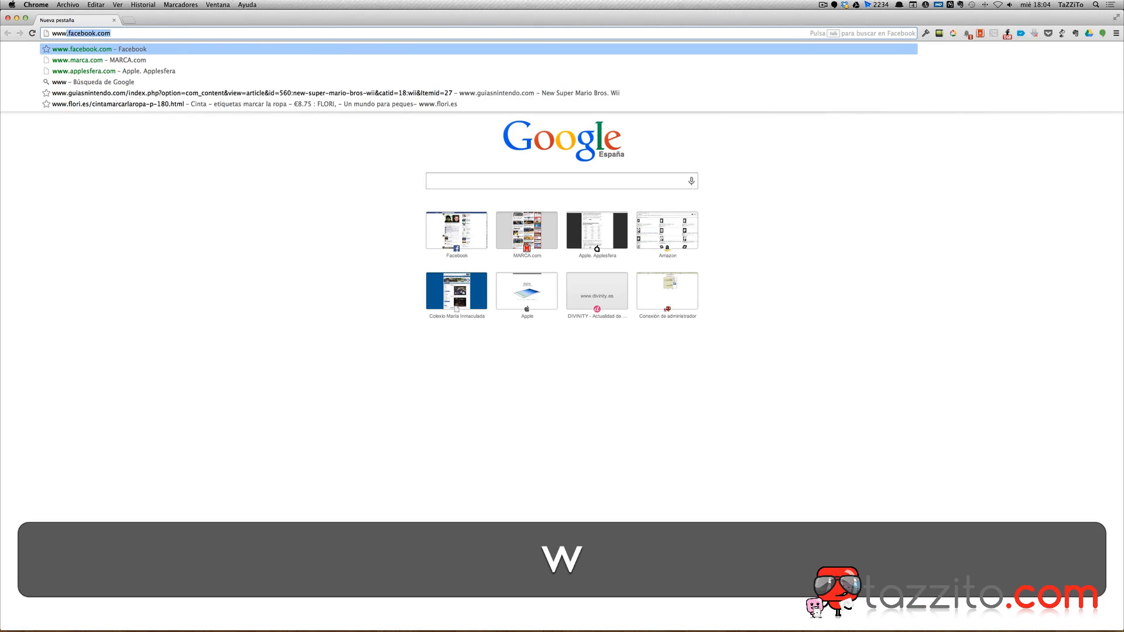
text(rdpre)
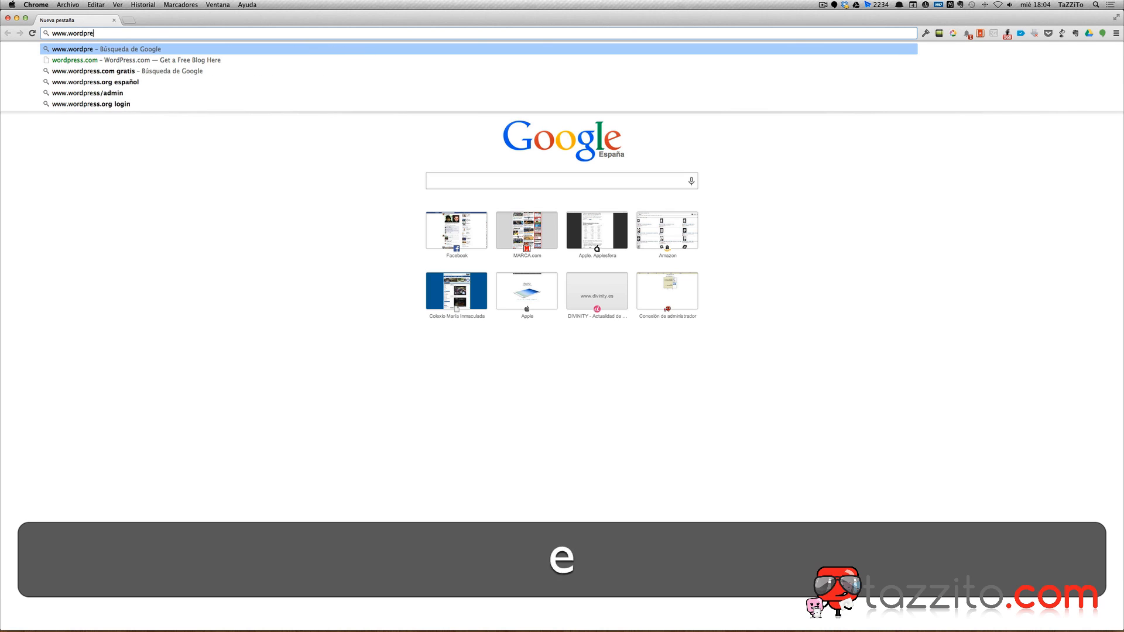
text(ss.)
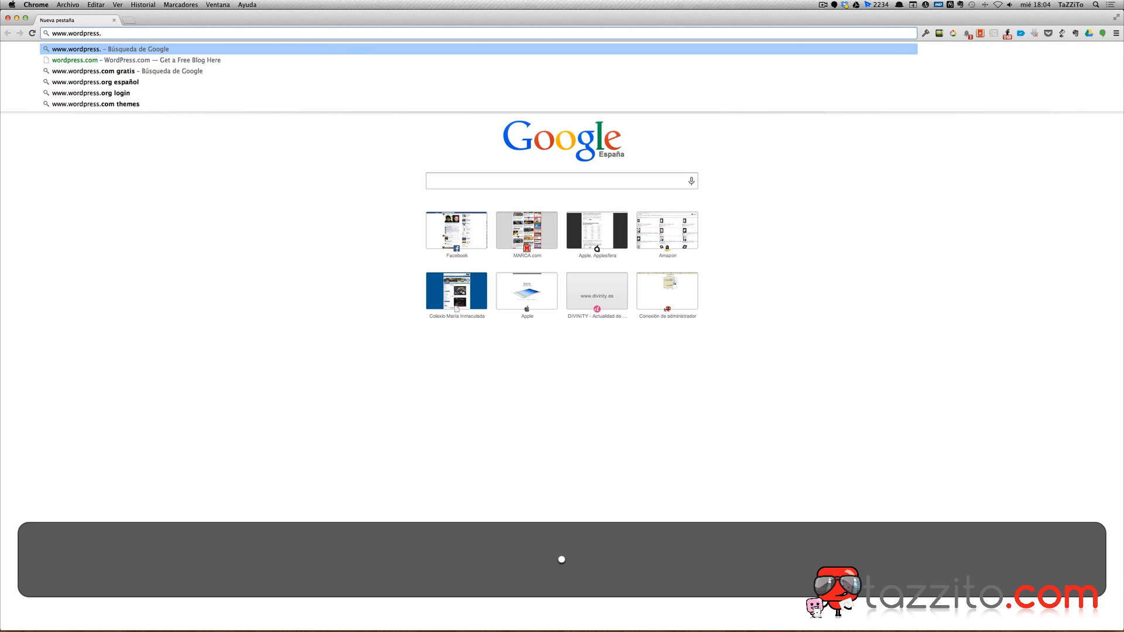
text(org)
key(Return)
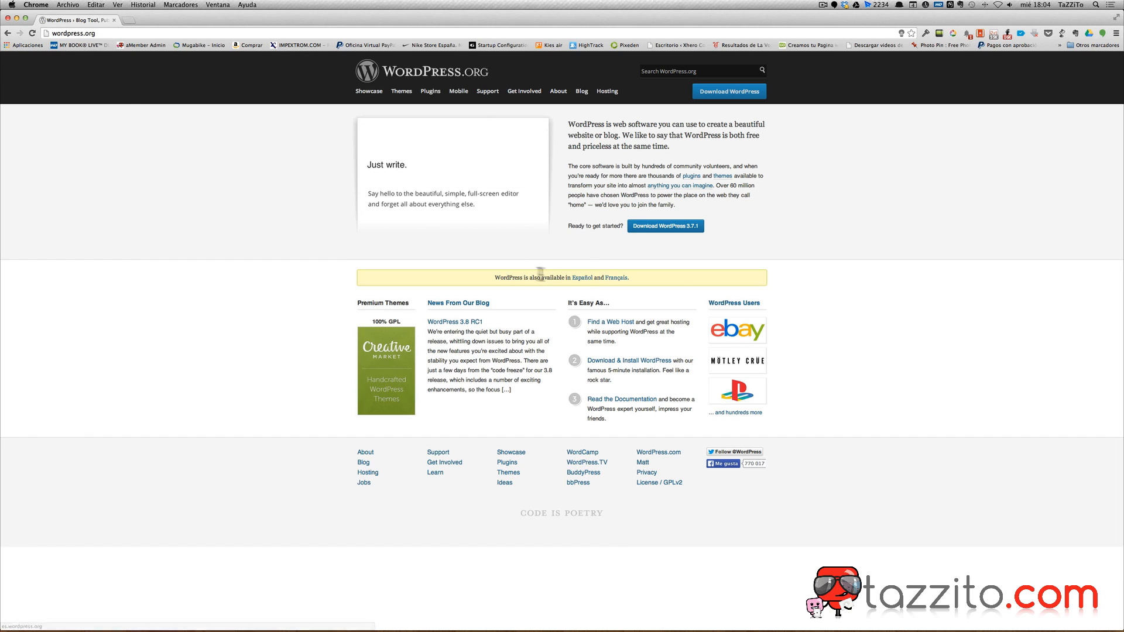
Download wordpress-3.7.1-es_ES.zip from the Español site and unzip it.
click(586, 279)
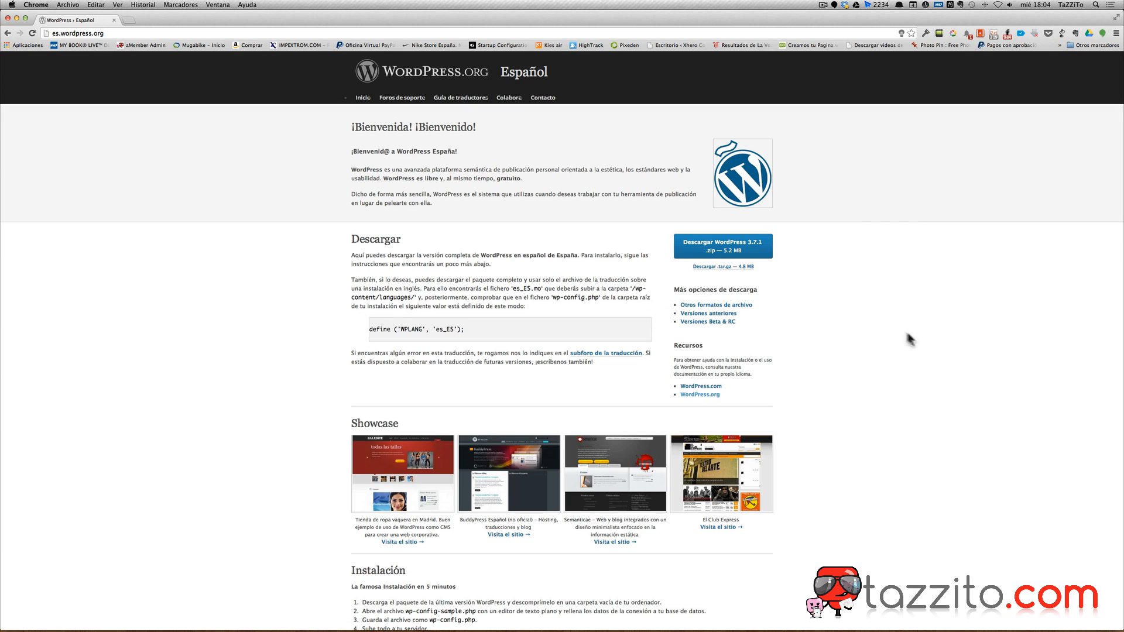
click(728, 246)
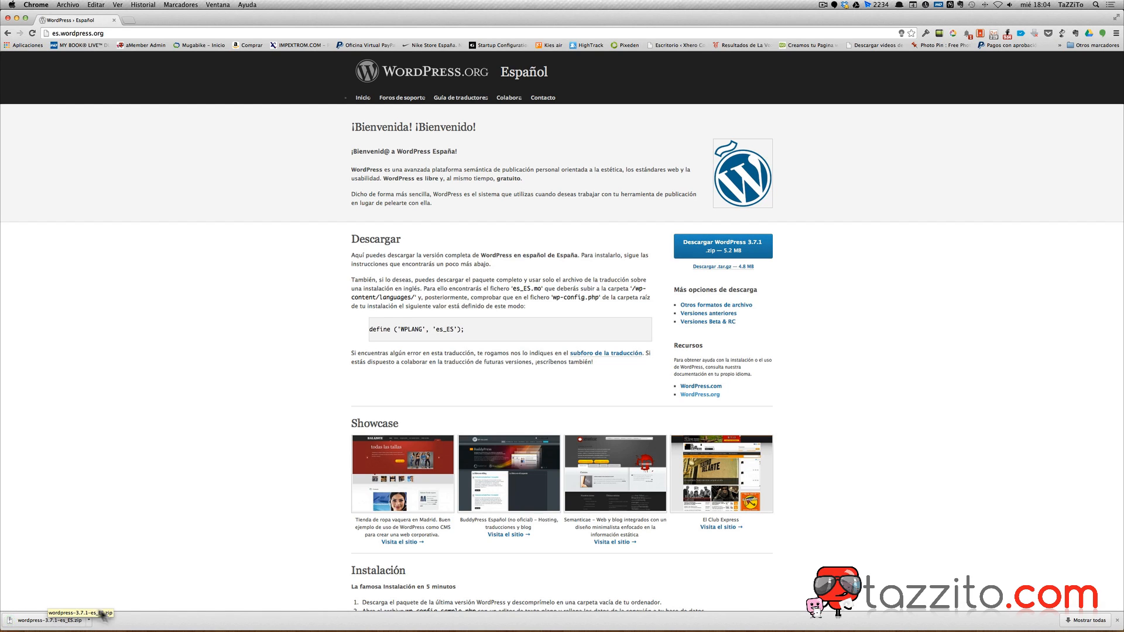
click(36, 623)
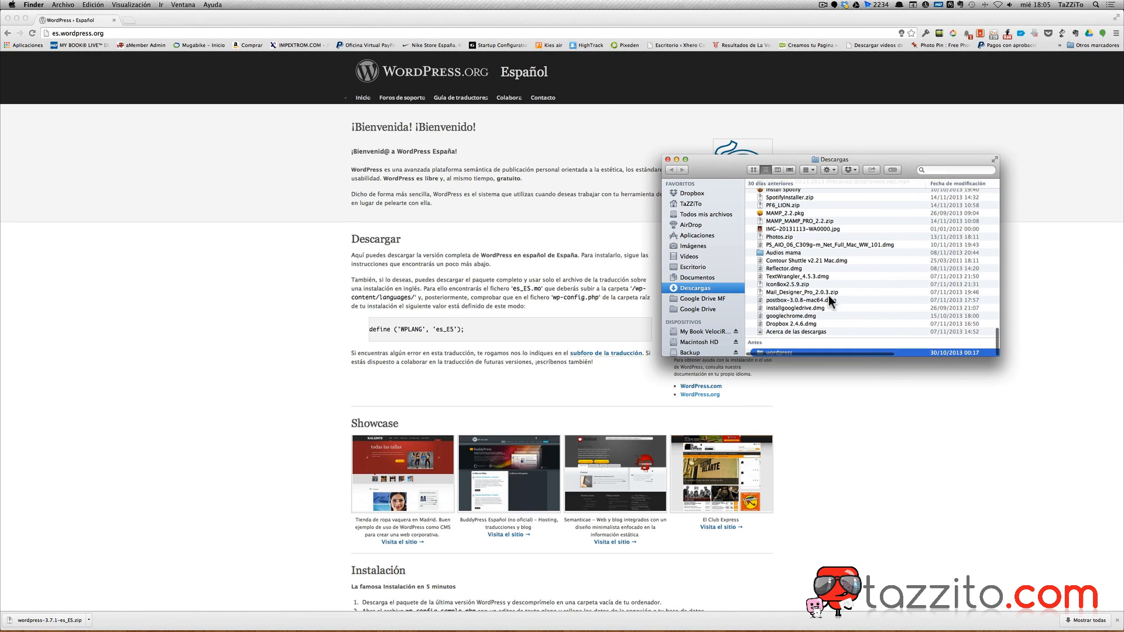
Drag the wordpress folder from Descargas through the MAMP folder into htdocs.
scroll(787, 279, down, 2)
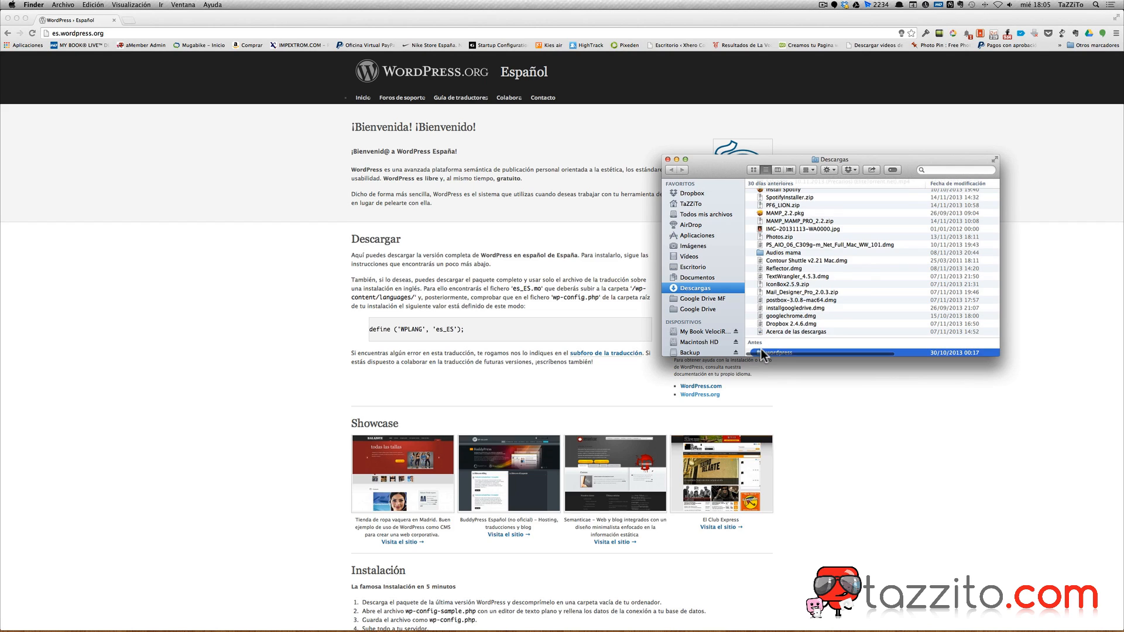
scroll(762, 354, up, 2)
scroll(762, 351, up, 10)
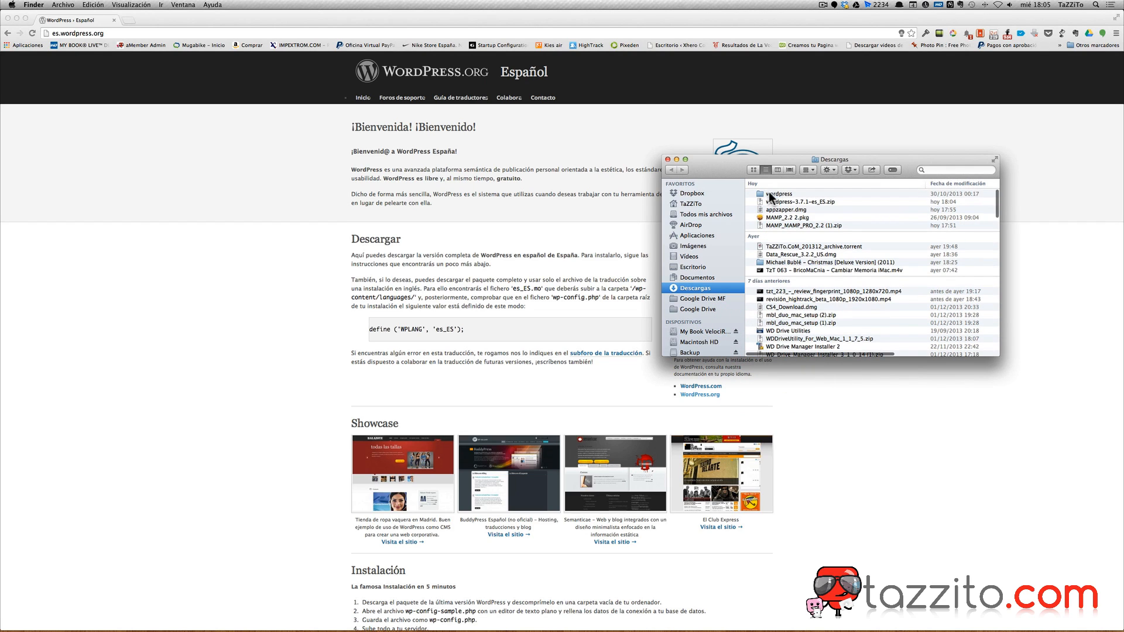
click(768, 194)
drag(768, 192, 800, 304)
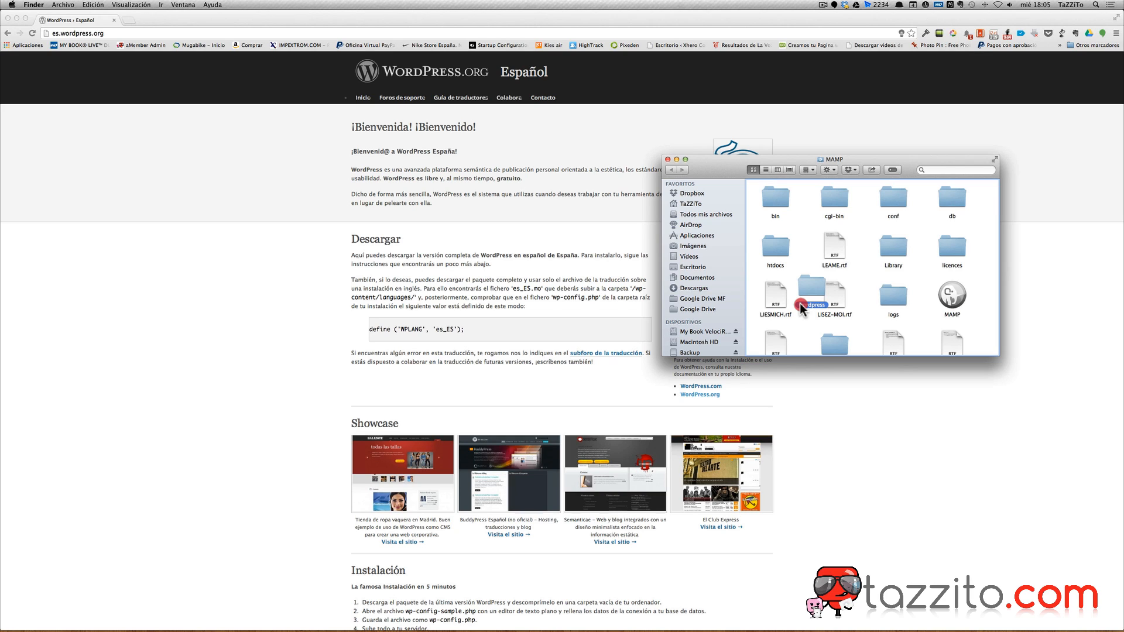
drag(795, 294, 776, 251)
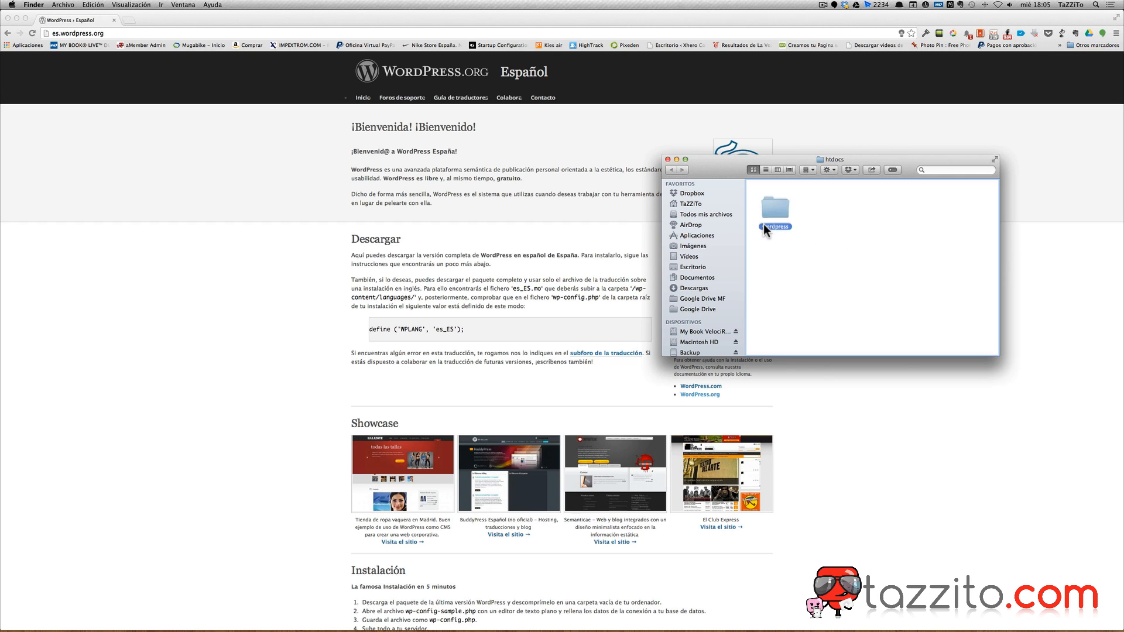
drag(766, 216, 766, 217)
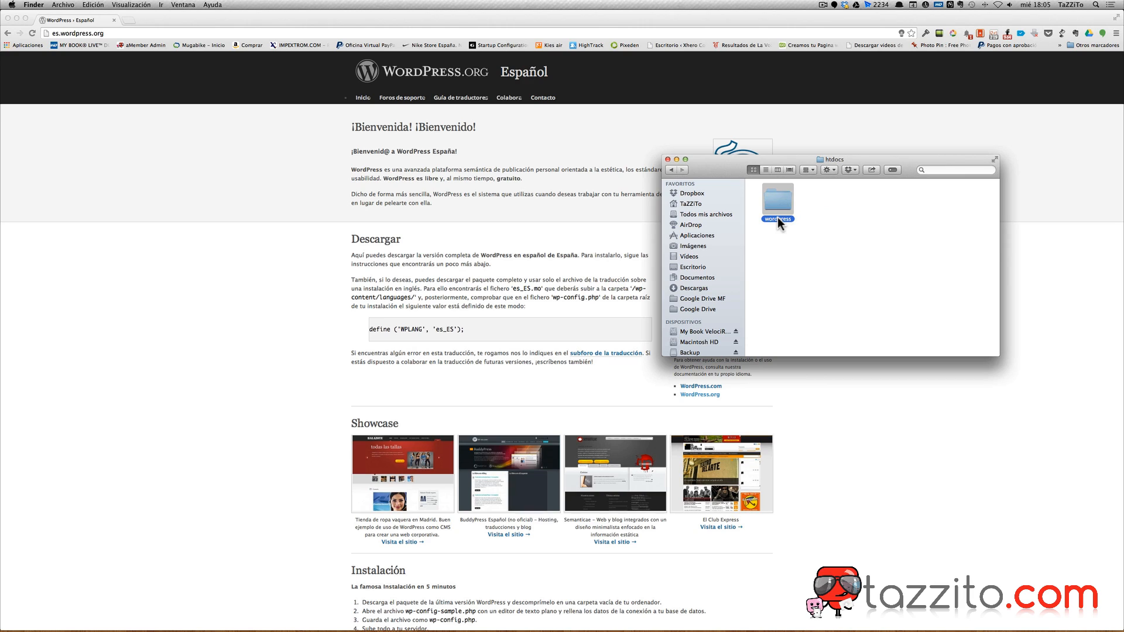
click(777, 219)
Open the wordpress folder and move and enlarge its window to show all files.
click(791, 219)
click(775, 248)
double_click(778, 201)
drag(783, 159, 325, 167)
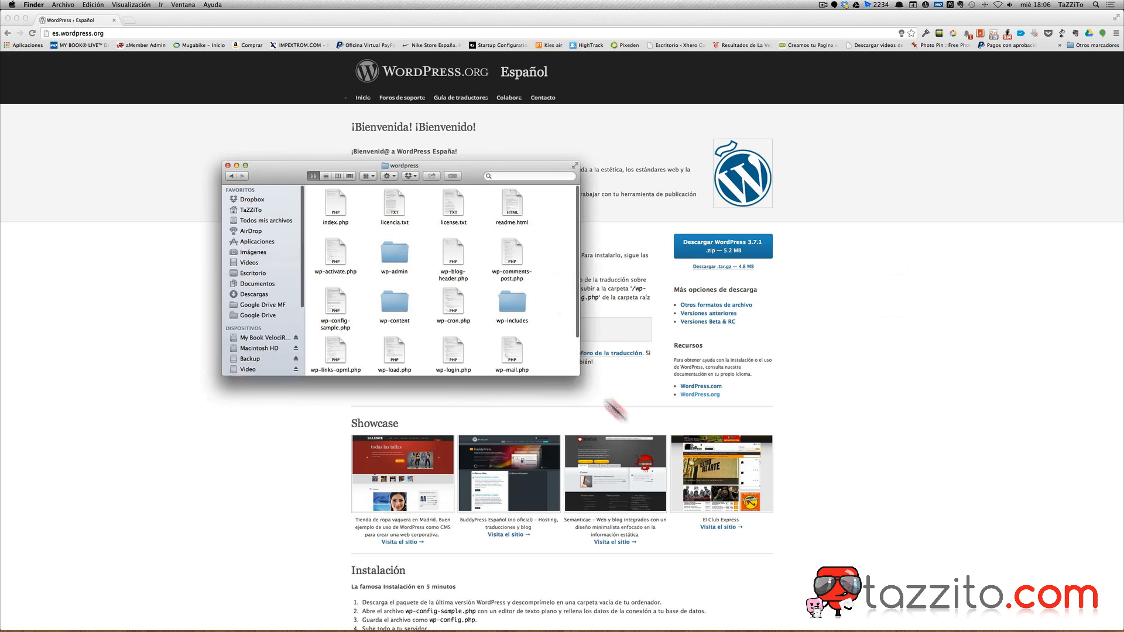
drag(614, 410, 718, 491)
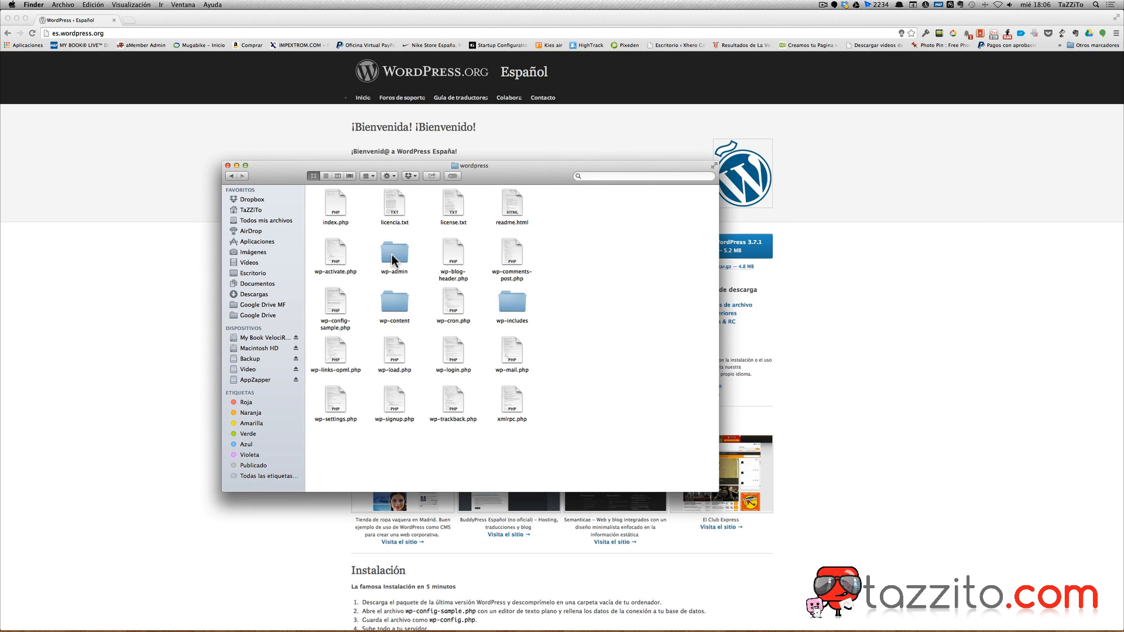
Browse wp-admin, wp-content and wp-includes, then select wp-config-sample.php.
click(391, 258)
double_click(391, 258)
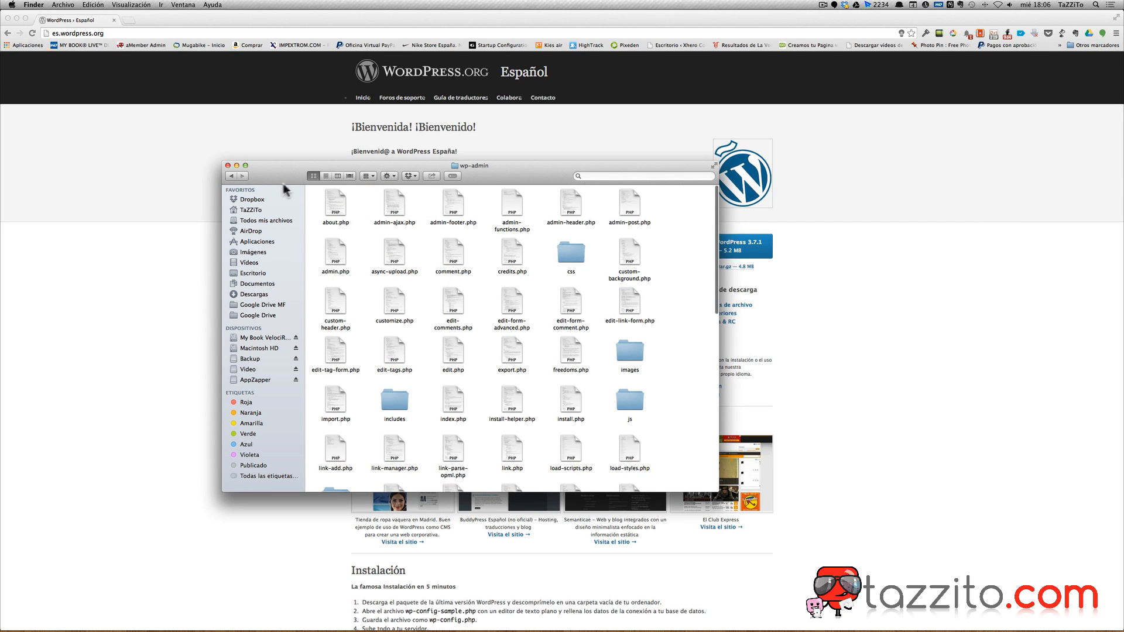
click(232, 176)
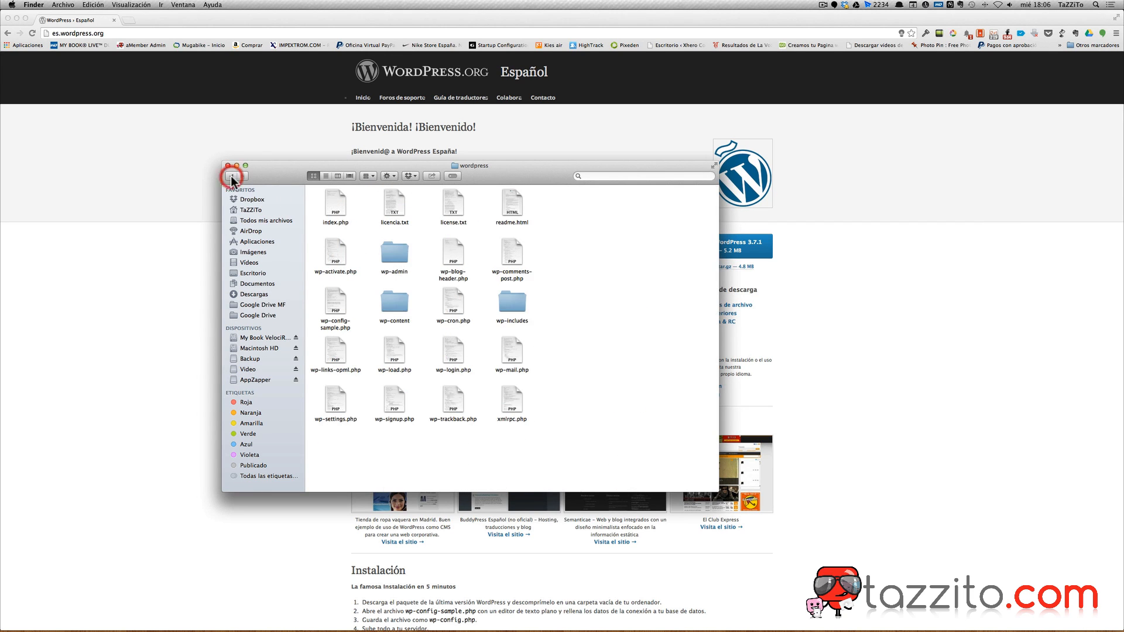
double_click(404, 310)
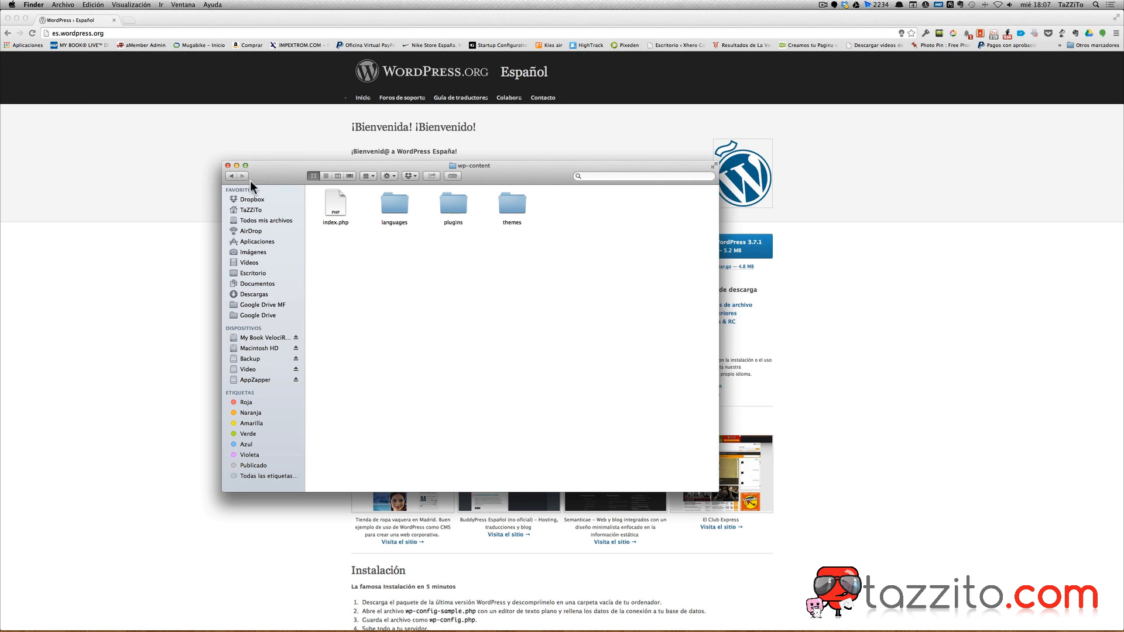
click(230, 177)
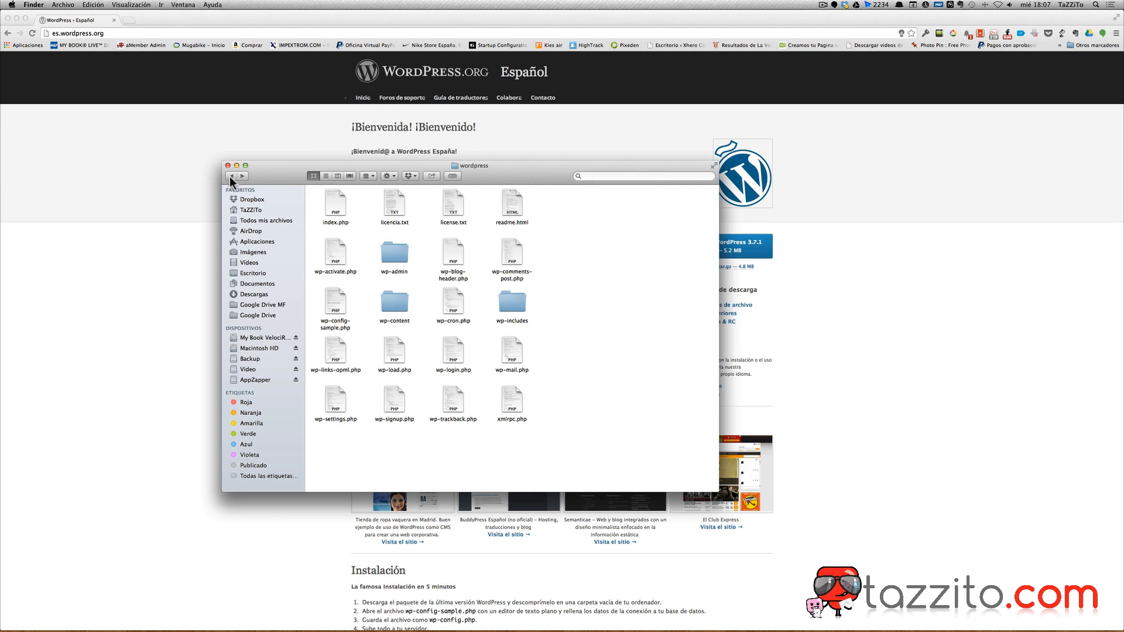
double_click(510, 308)
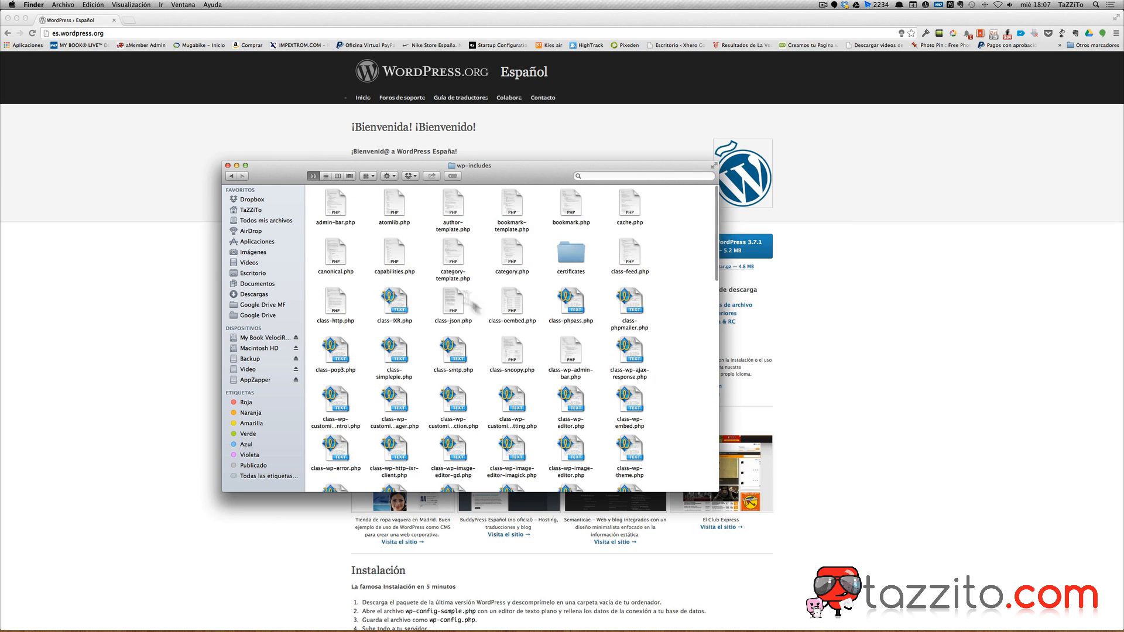
click(231, 177)
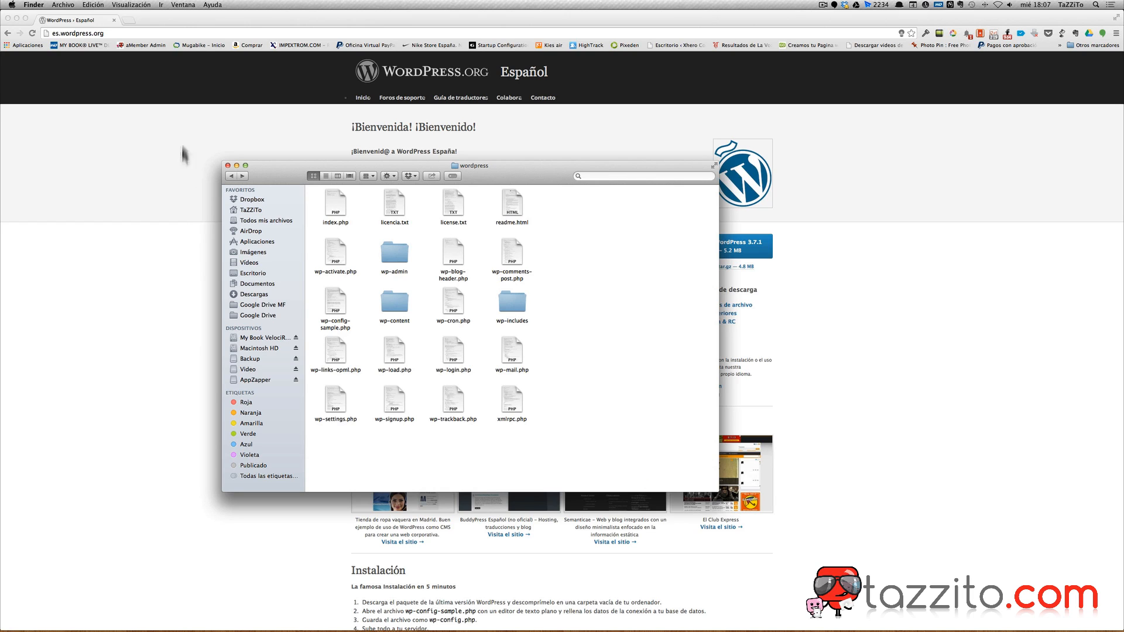
click(573, 363)
click(335, 307)
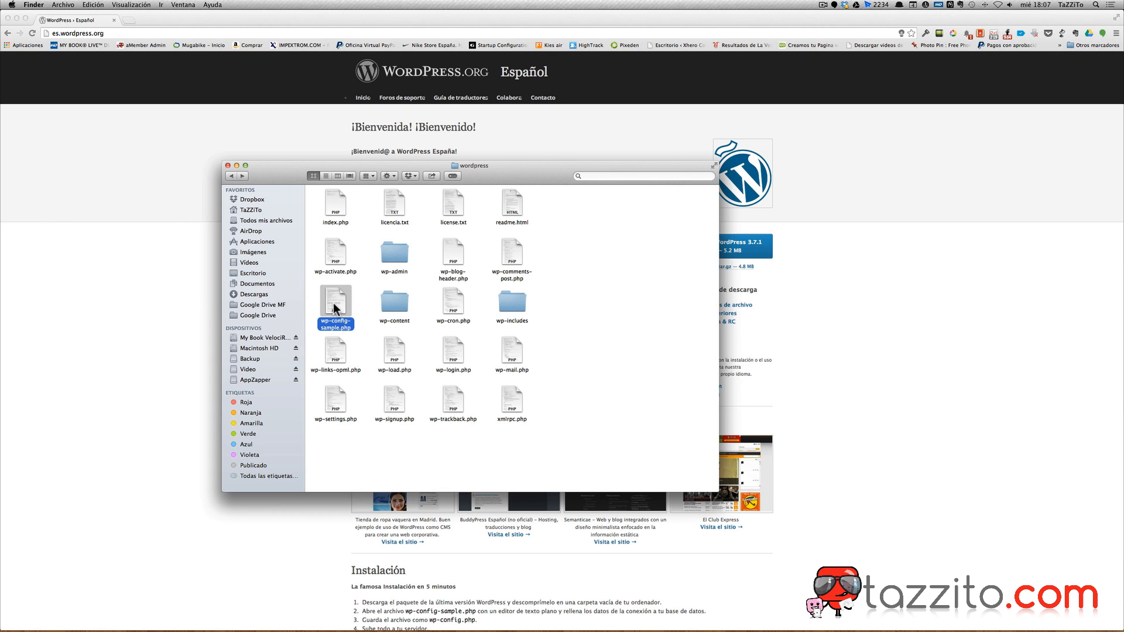
Quick Look wp-config-sample.php, return to htdocs and close the Finder window.
key(space)
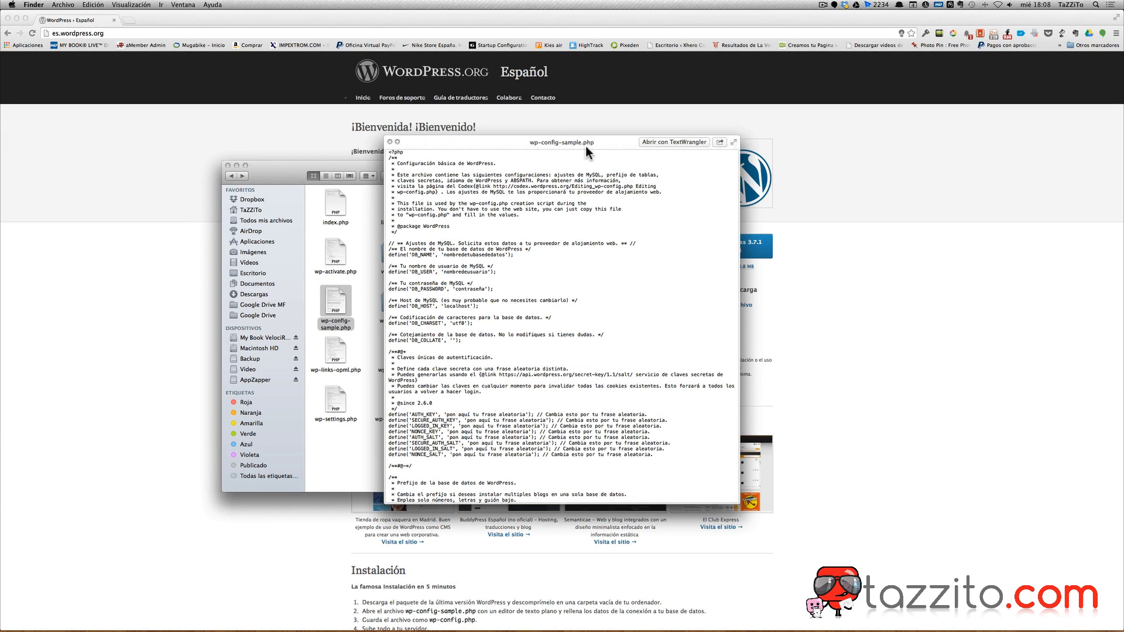
click(389, 142)
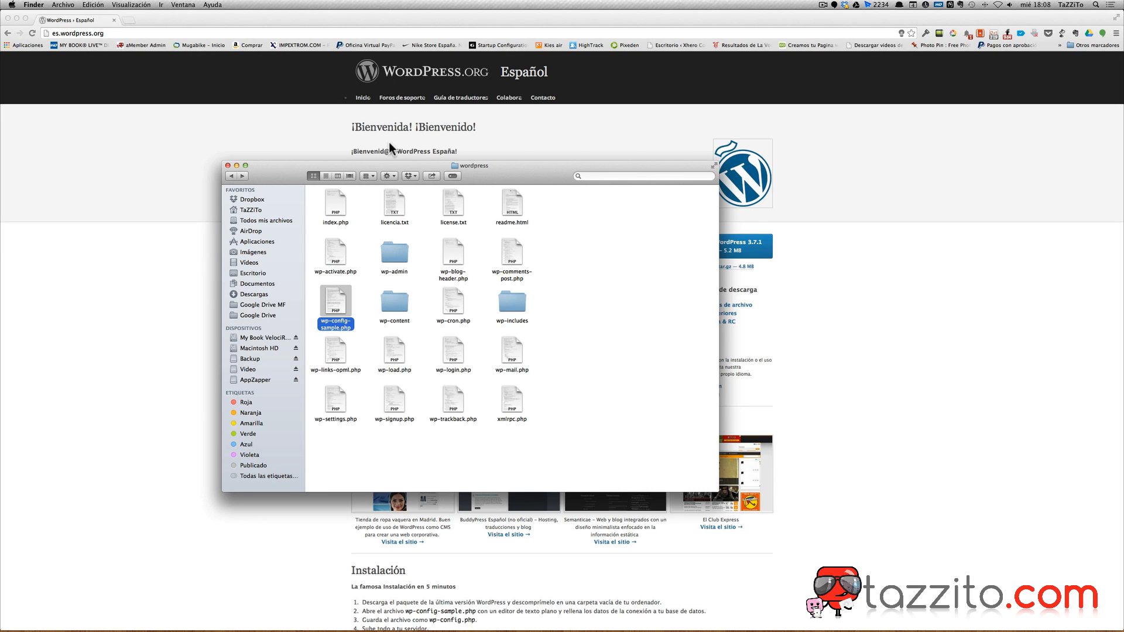
click(231, 175)
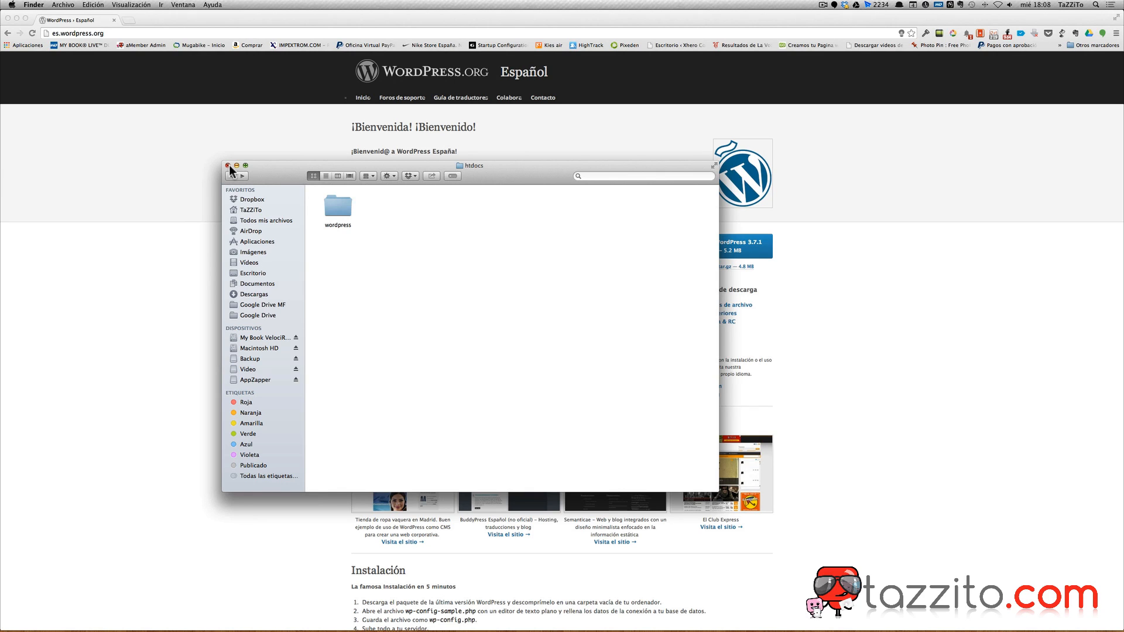
click(228, 166)
click(83, 75)
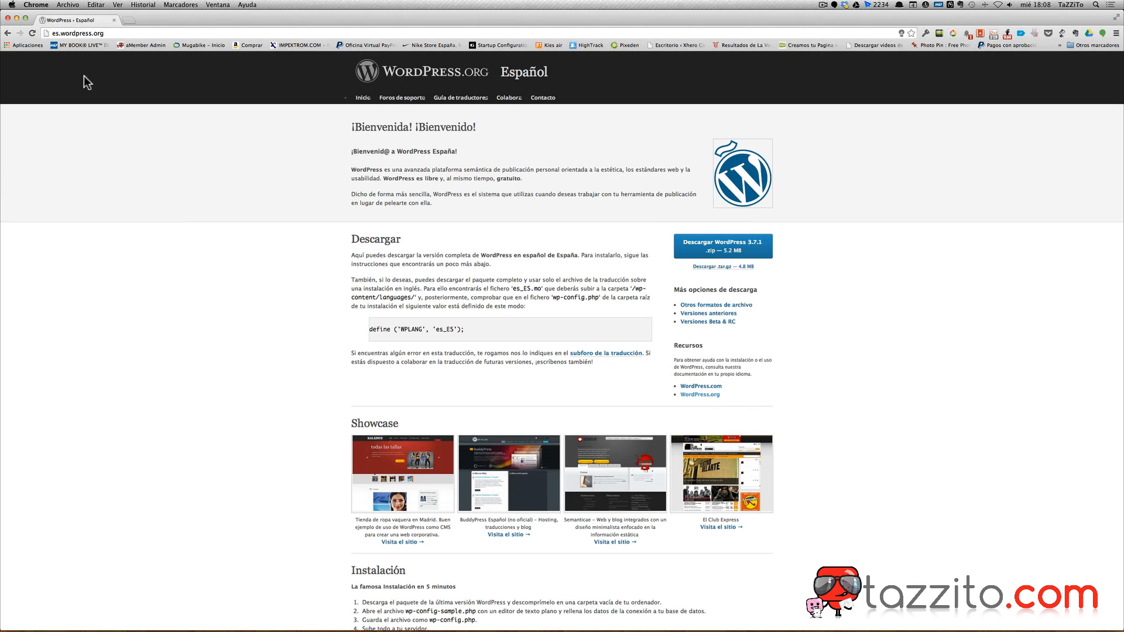
Close Chrome and open phpMyAdmin from MAMP's local start page.
click(7, 19)
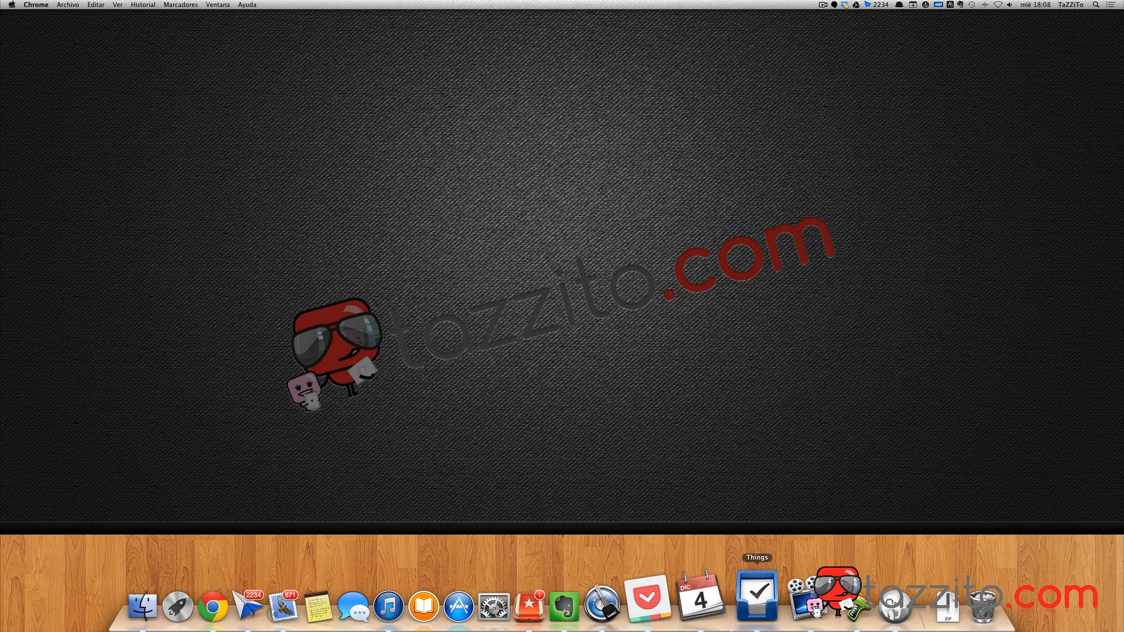
click(860, 602)
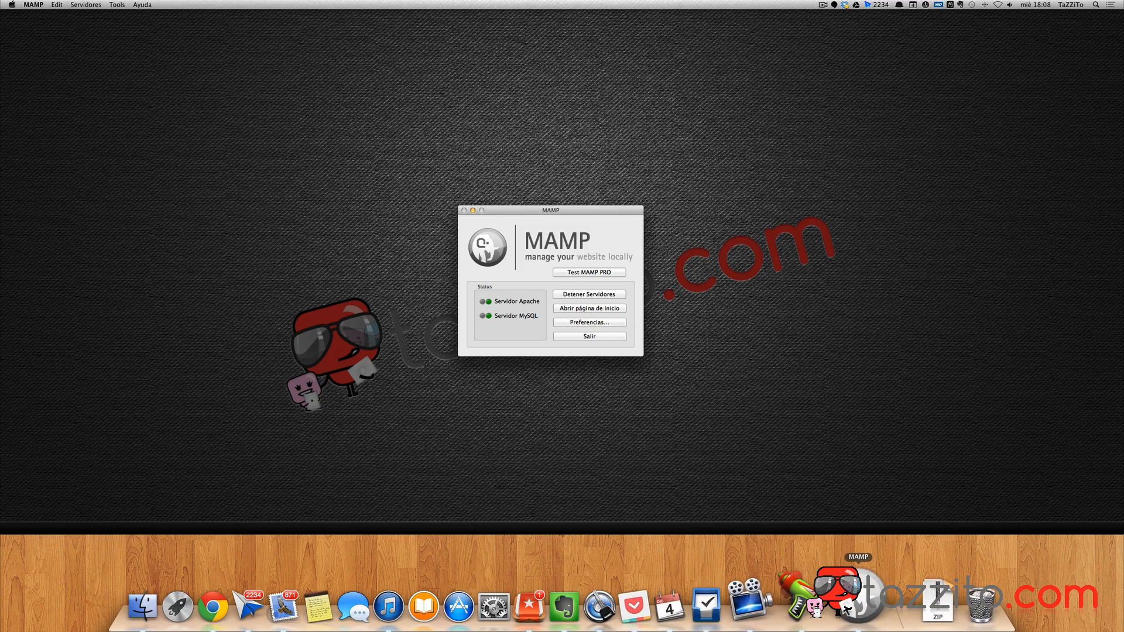
click(603, 310)
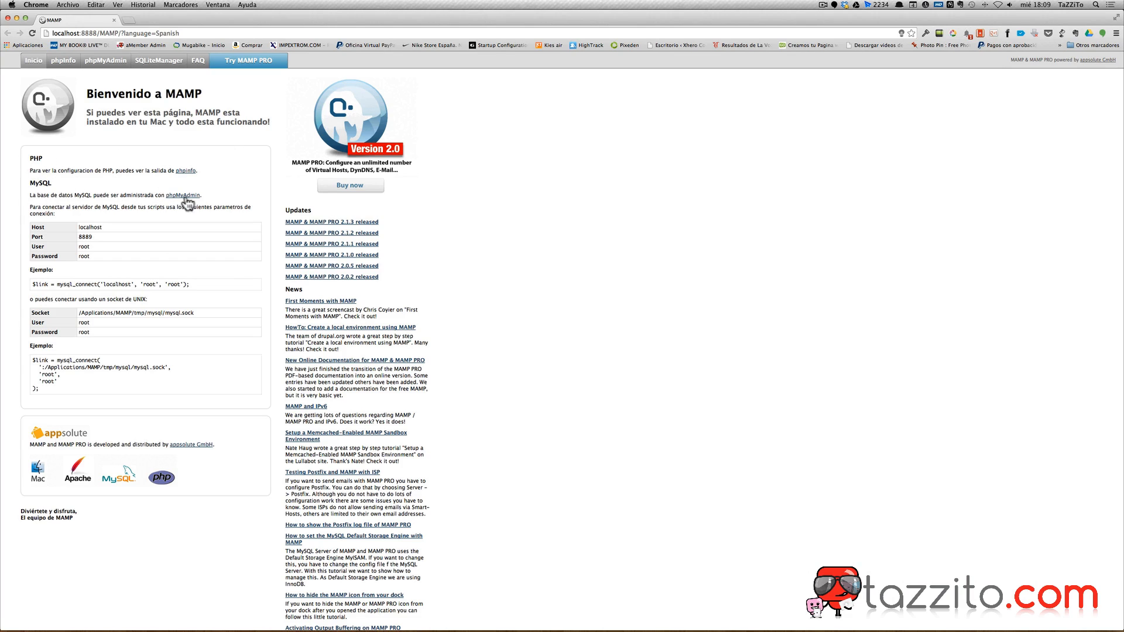
click(101, 65)
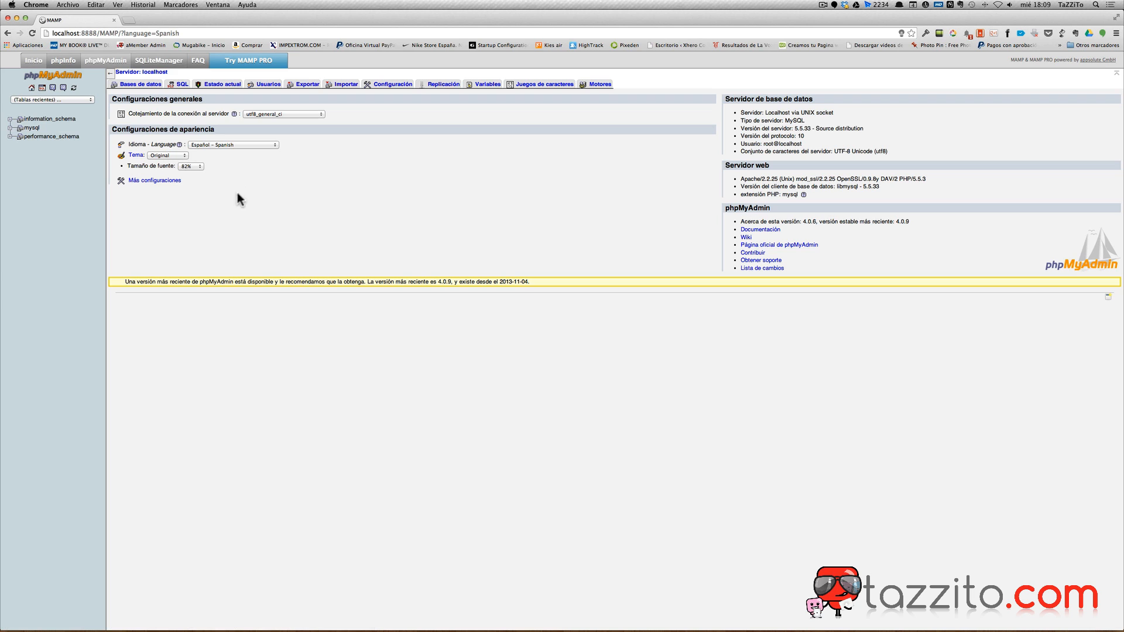
Create a database named 'wordpress' in phpMyAdmin and expand its entry.
click(123, 87)
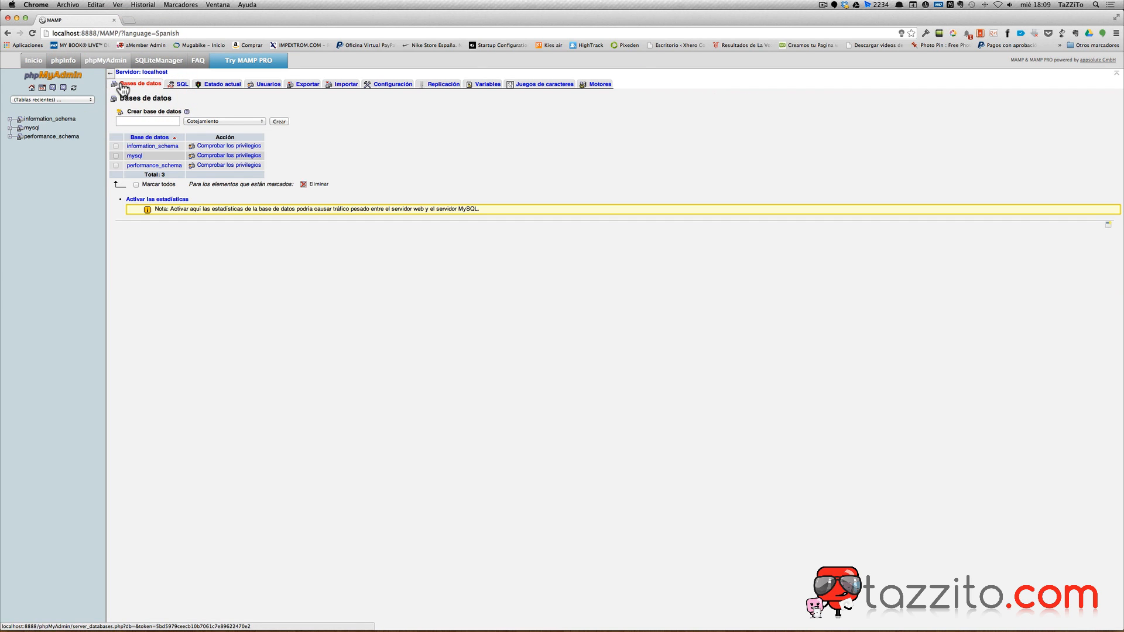
click(133, 120)
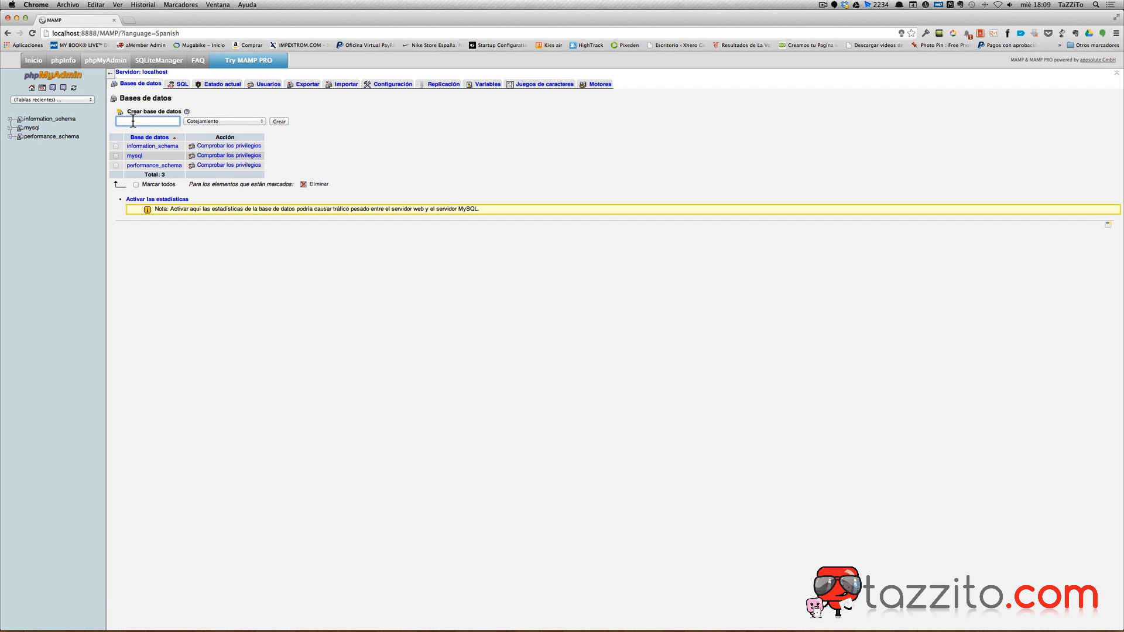
text(wordpress)
click(280, 122)
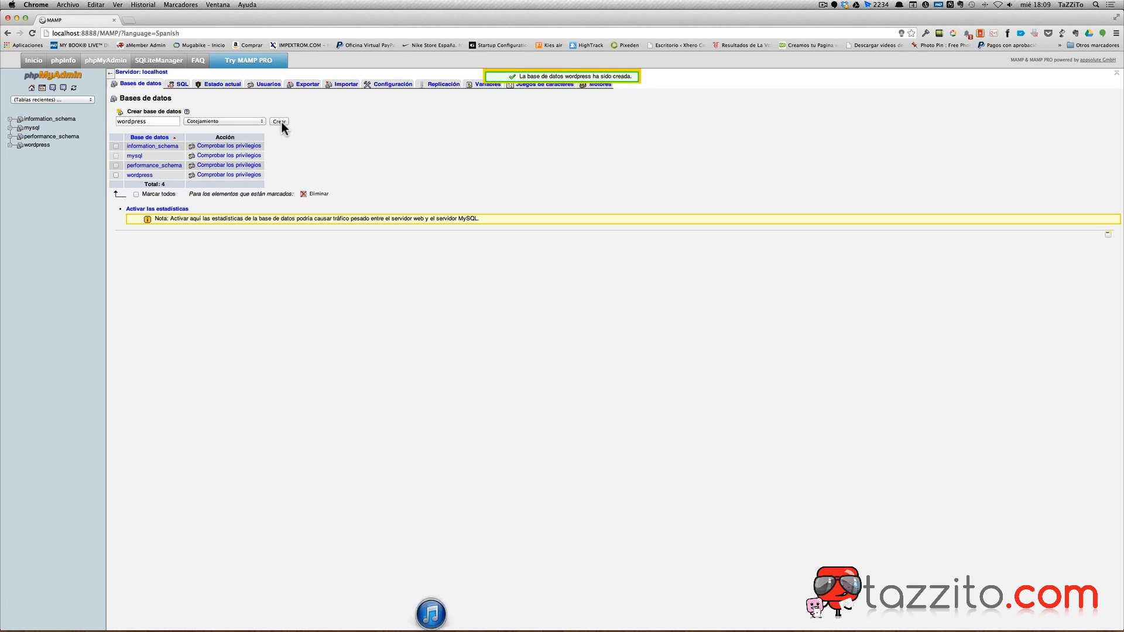
click(10, 145)
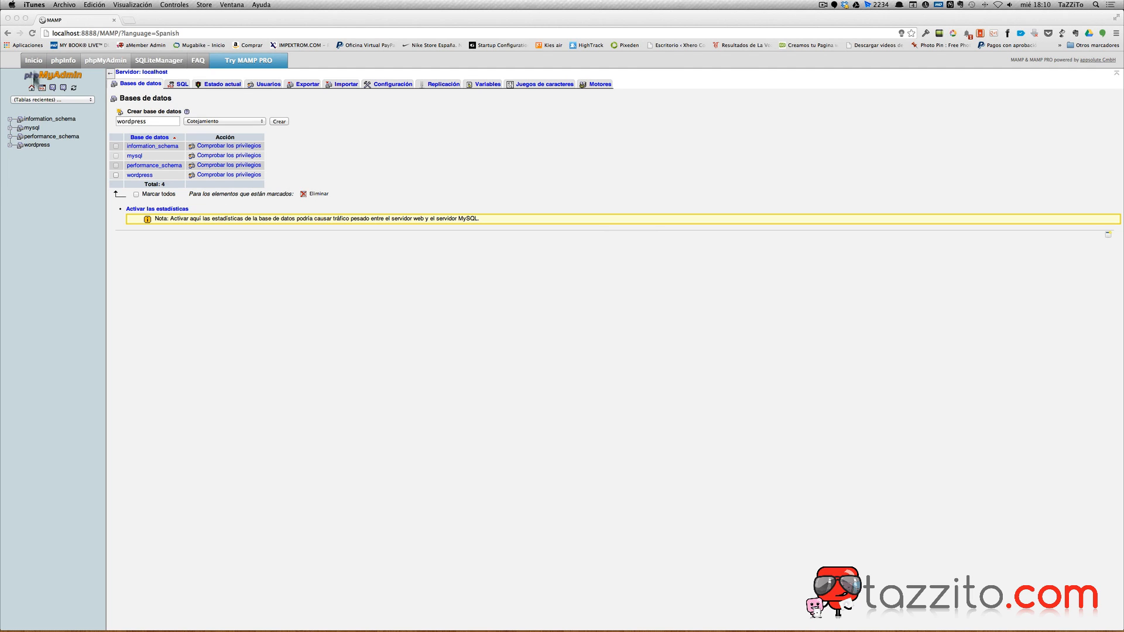
Strip the language parameter from the address and load localhost:8888/wordpress/.
click(101, 34)
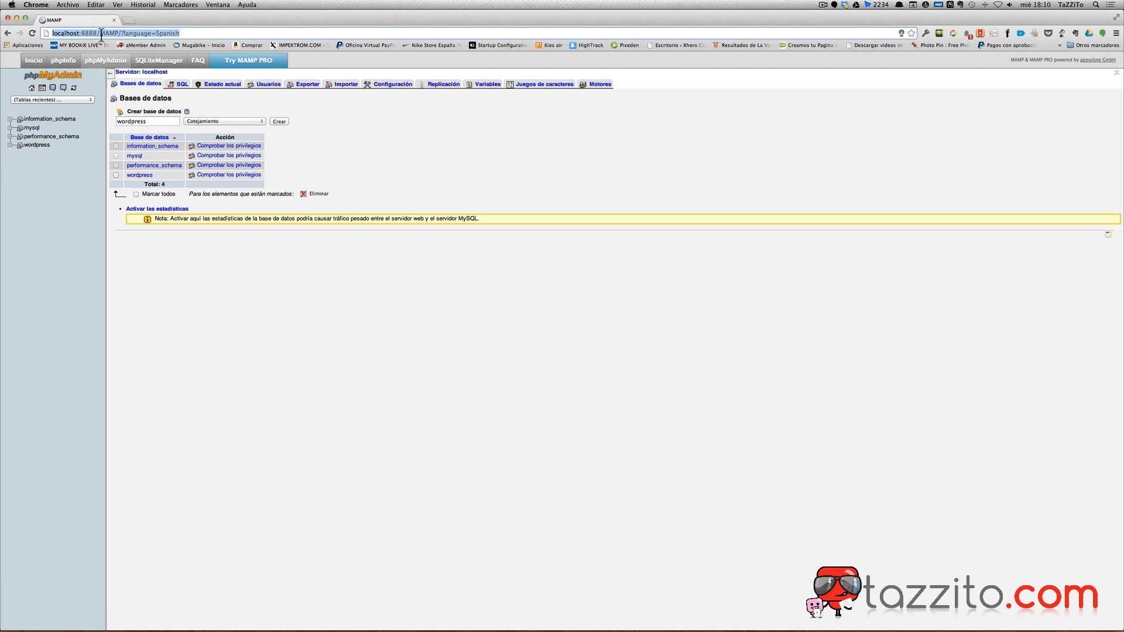
key(Return)
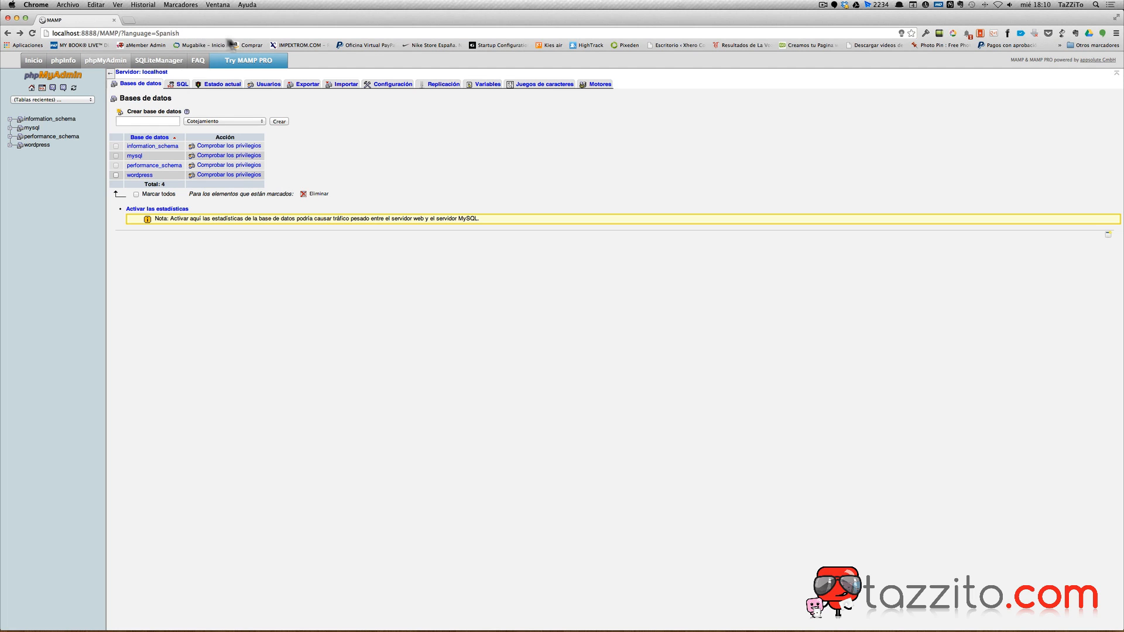
drag(122, 33, 238, 108)
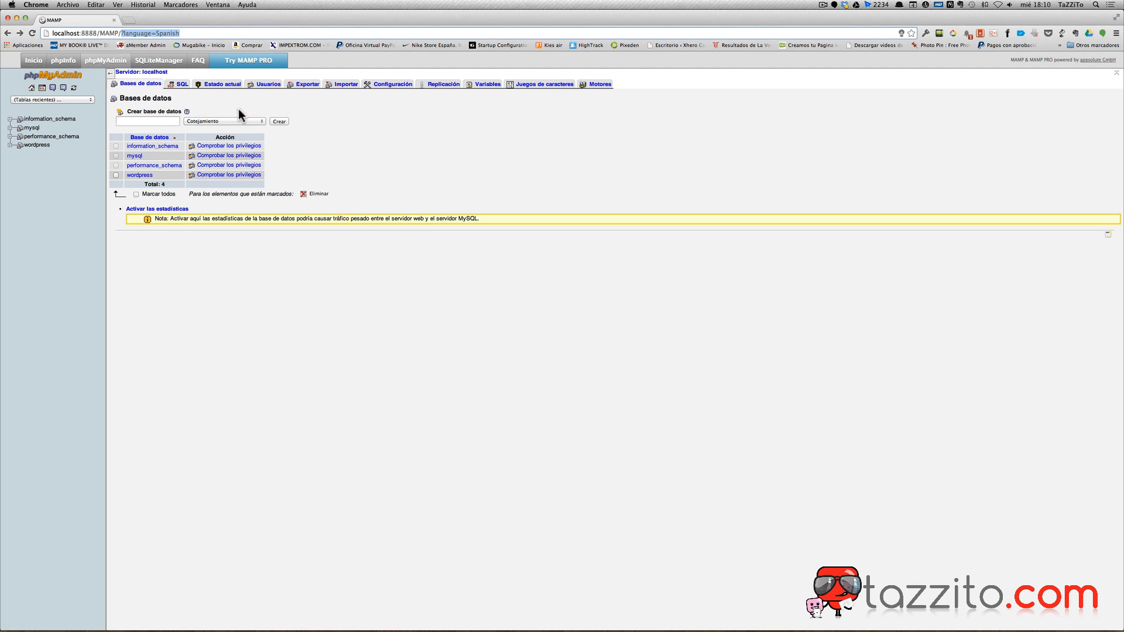
key(BackSpace)
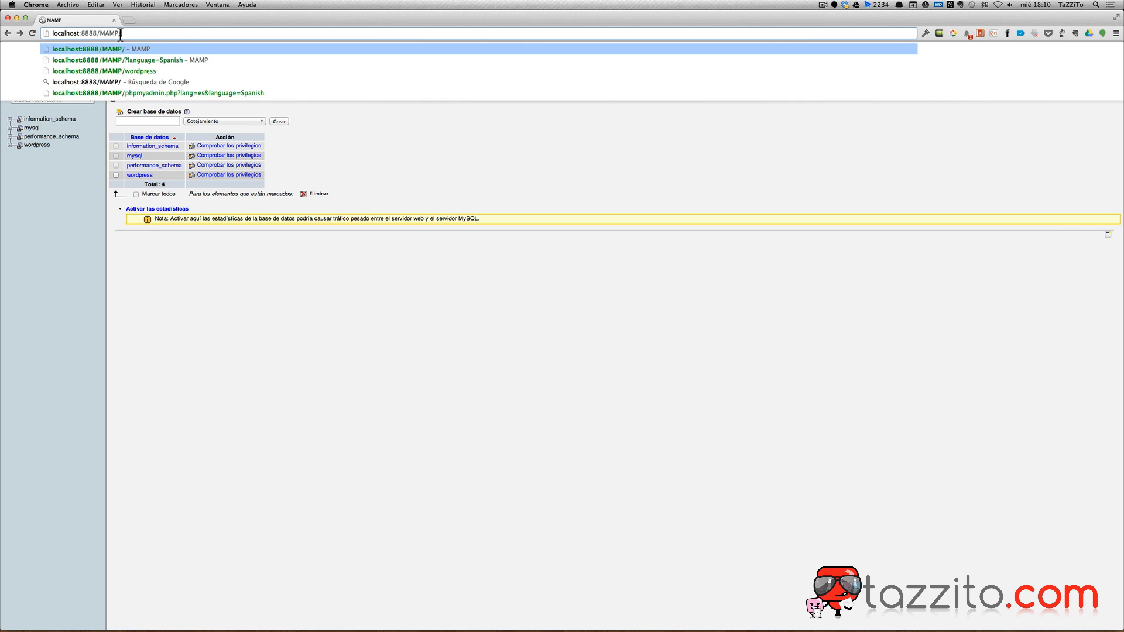
key(BackSpace)
key(BackSpace)
key(BackSpace)
key(BackSpace)
key(BackSpace)
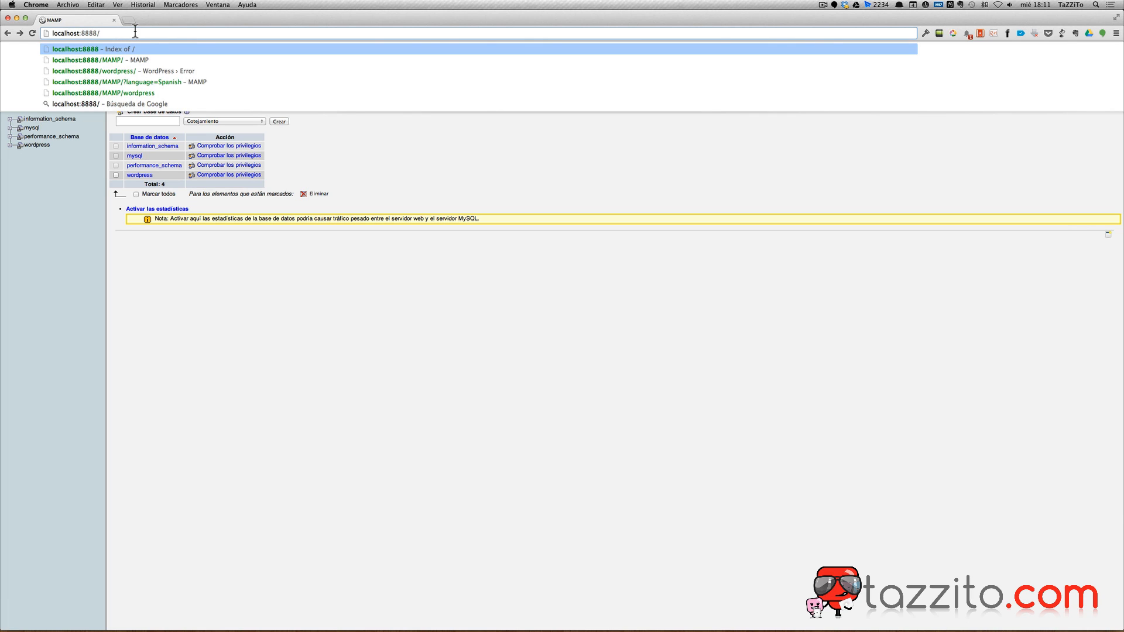
text(wordpress/)
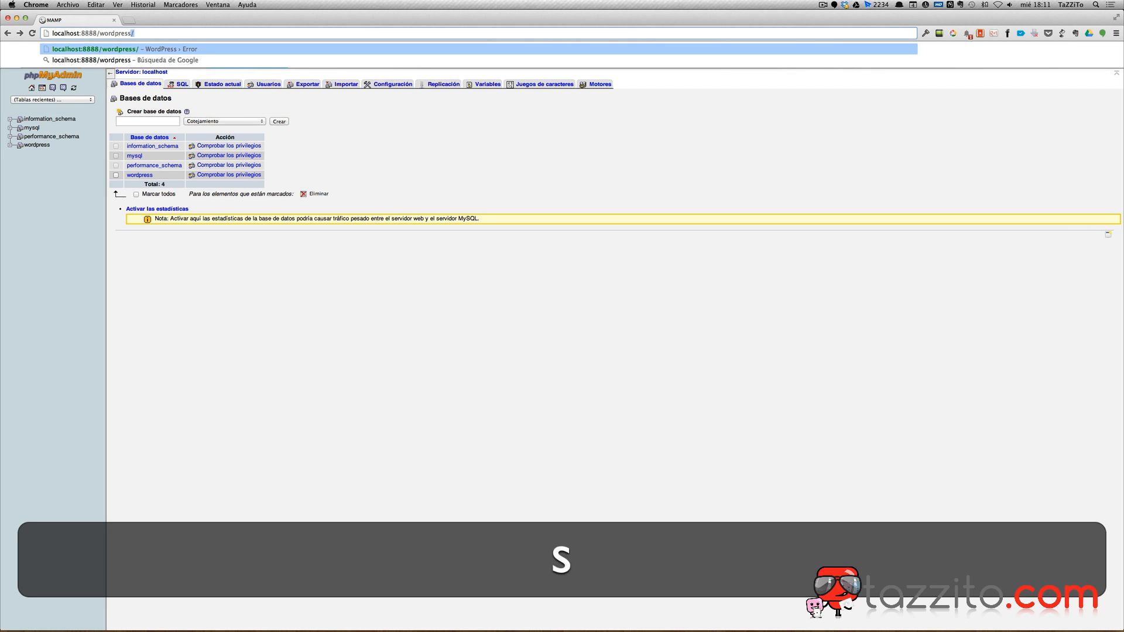
key(Right)
key(Return)
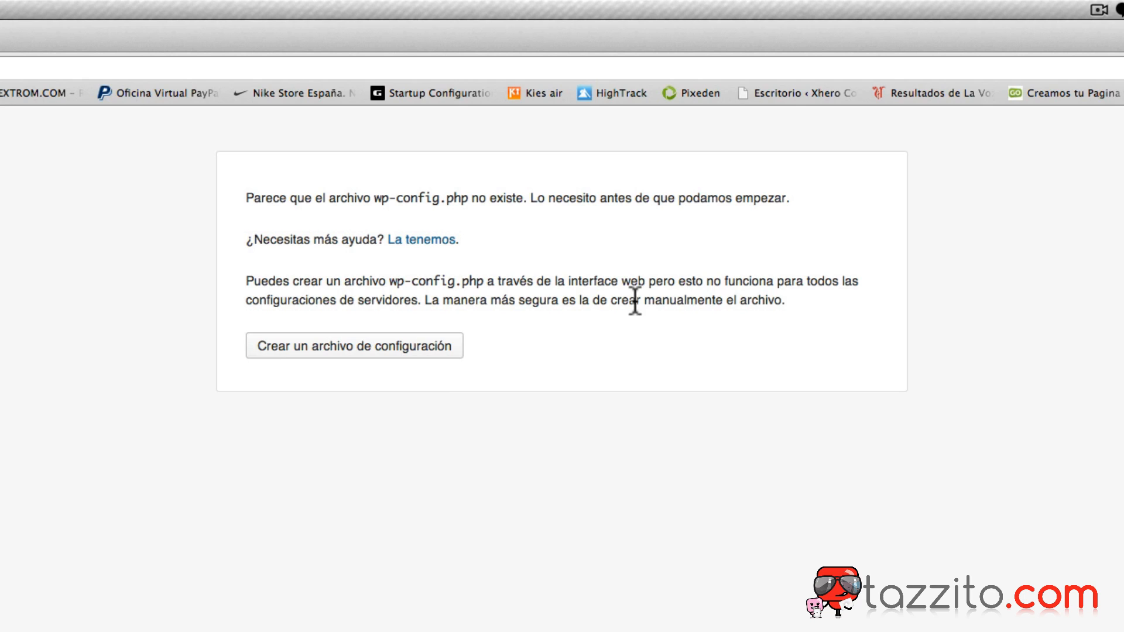
Start creating wp-config.php through WordPress's web configuration wizard.
click(347, 348)
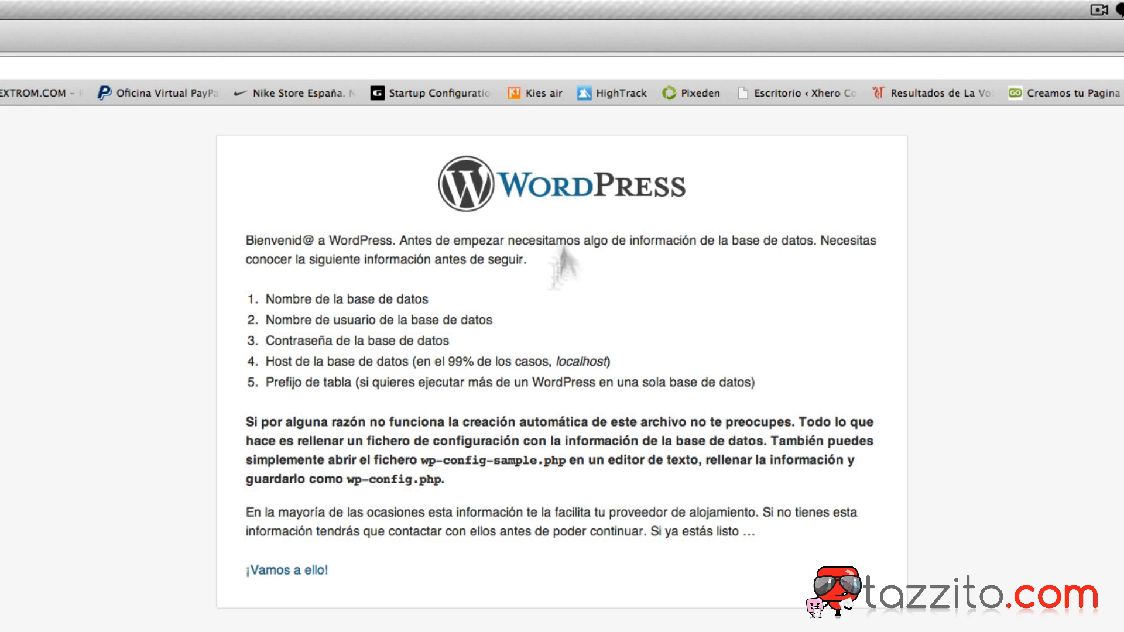
click(287, 570)
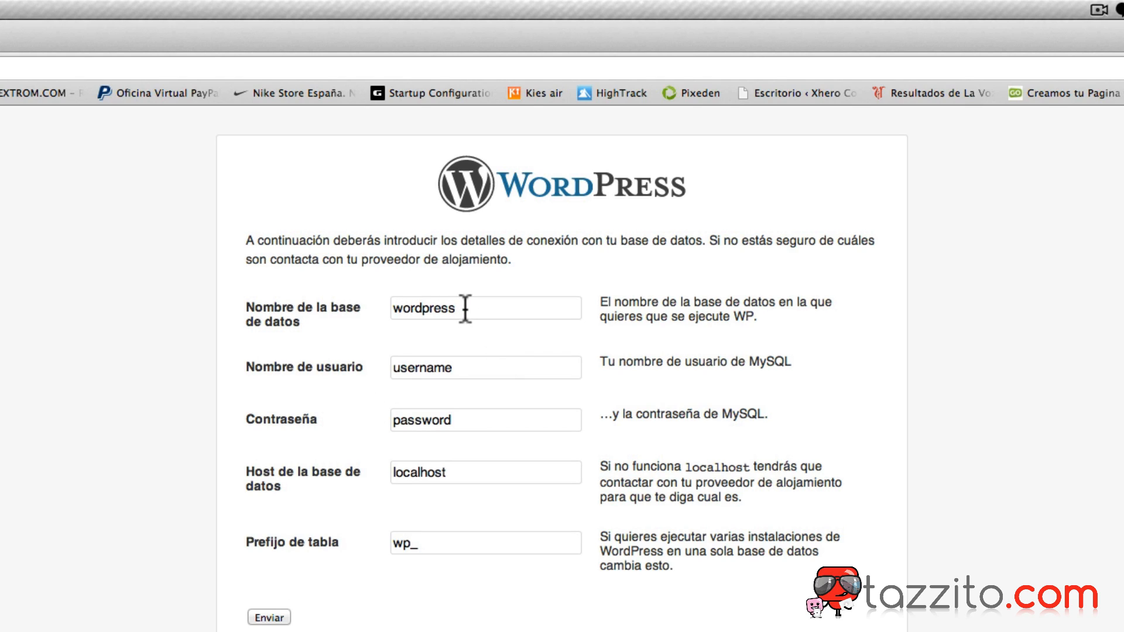
double_click(424, 375)
text(root)
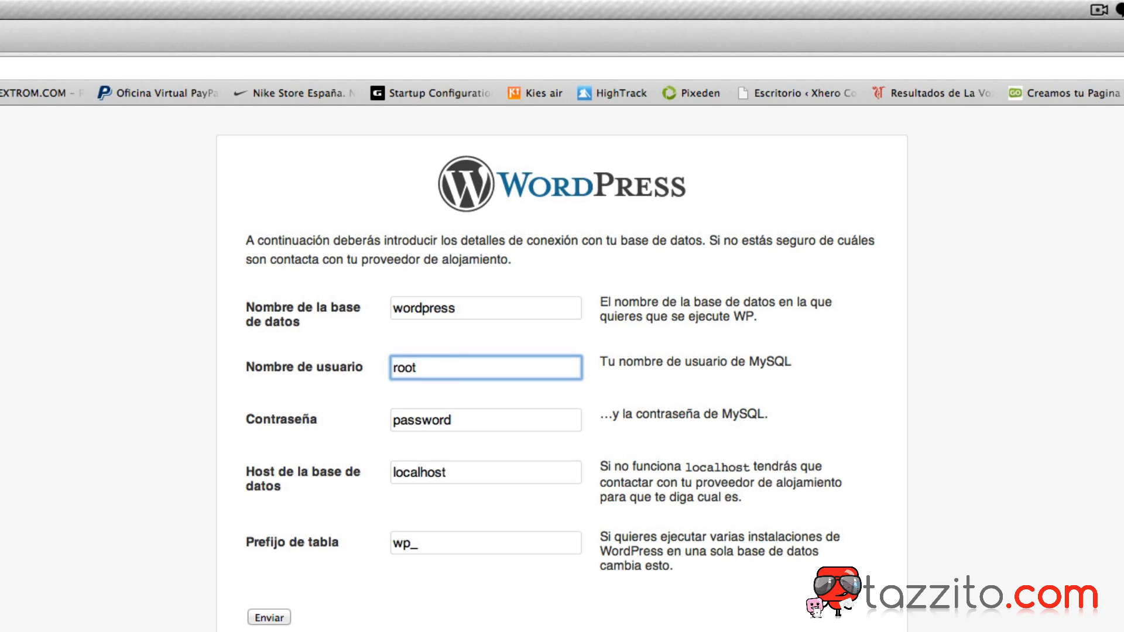
key(Tab)
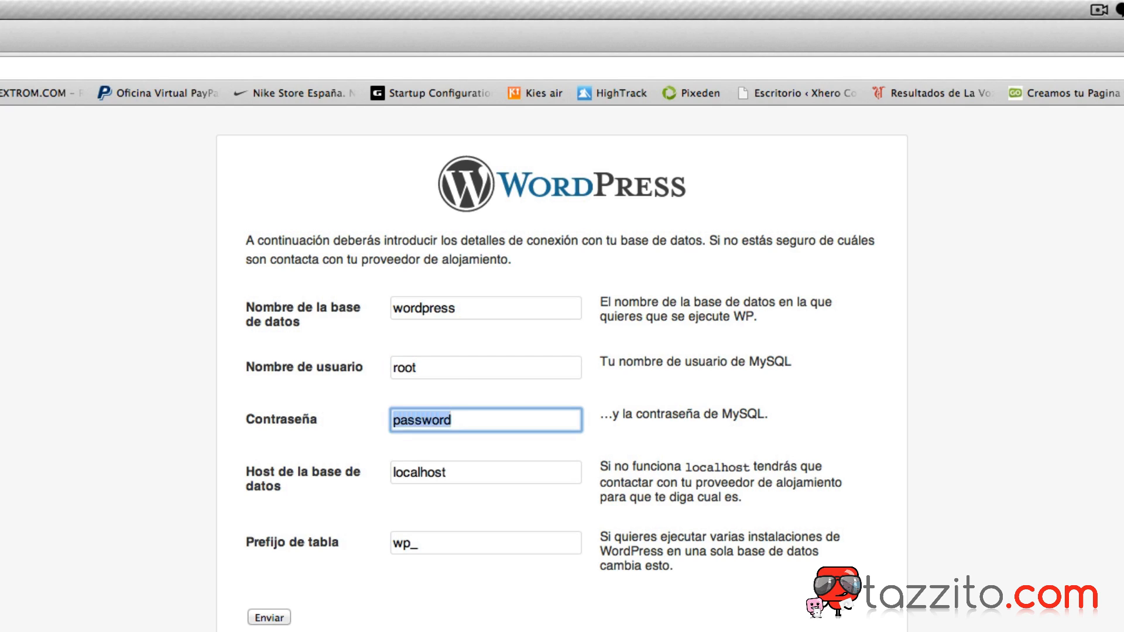
text(root)
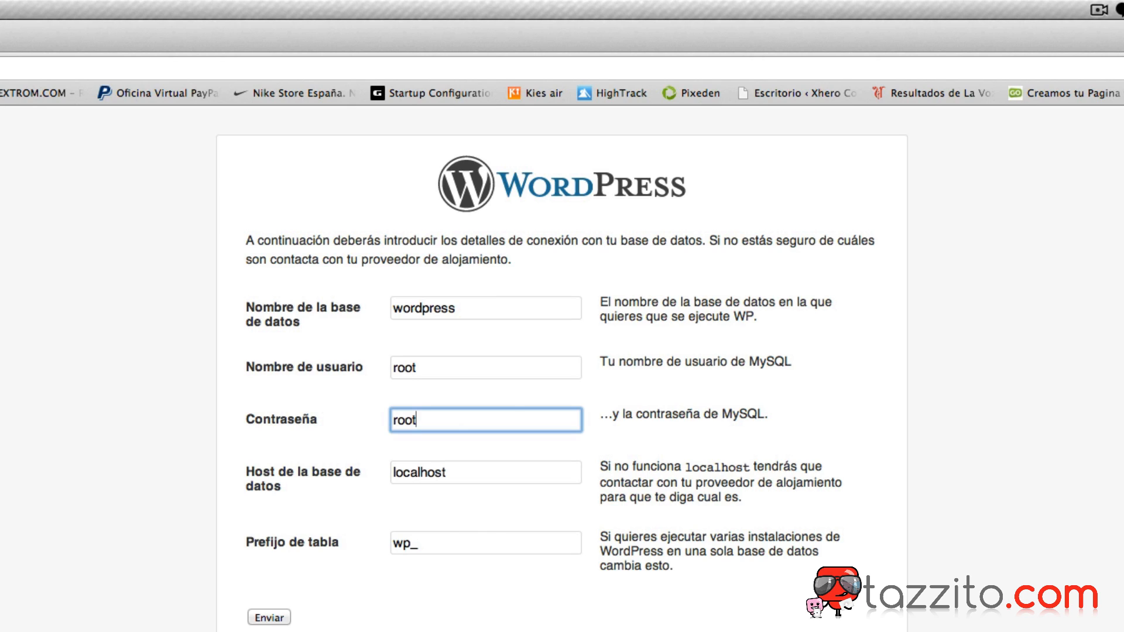
click(407, 541)
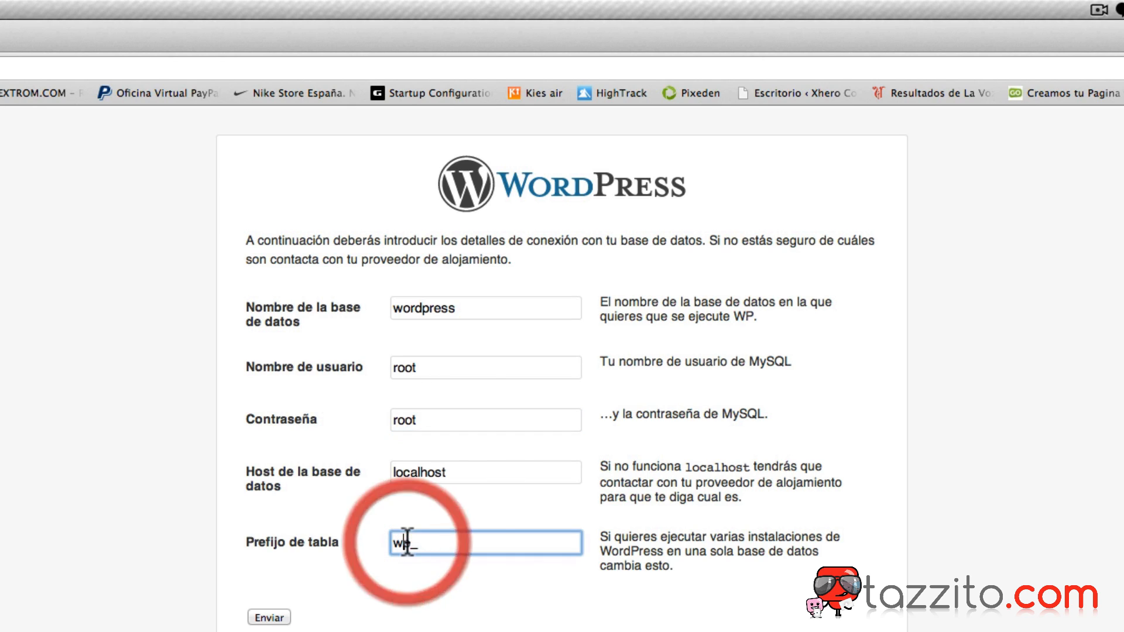
click(401, 545)
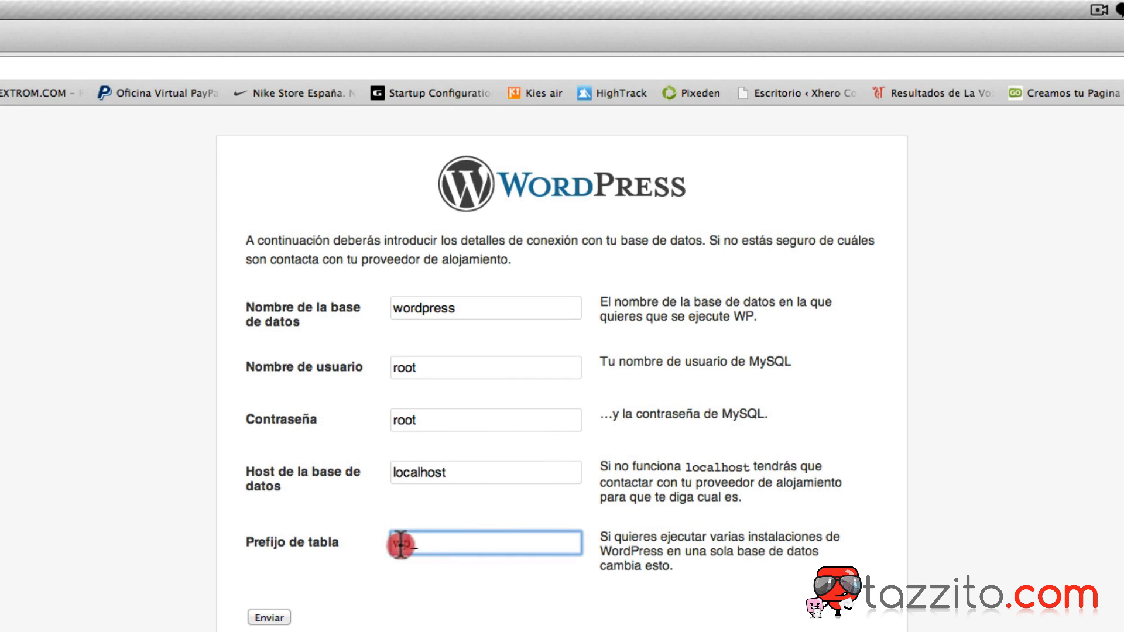
drag(401, 545, 371, 542)
text(tzt_)
text(wp)
click(266, 618)
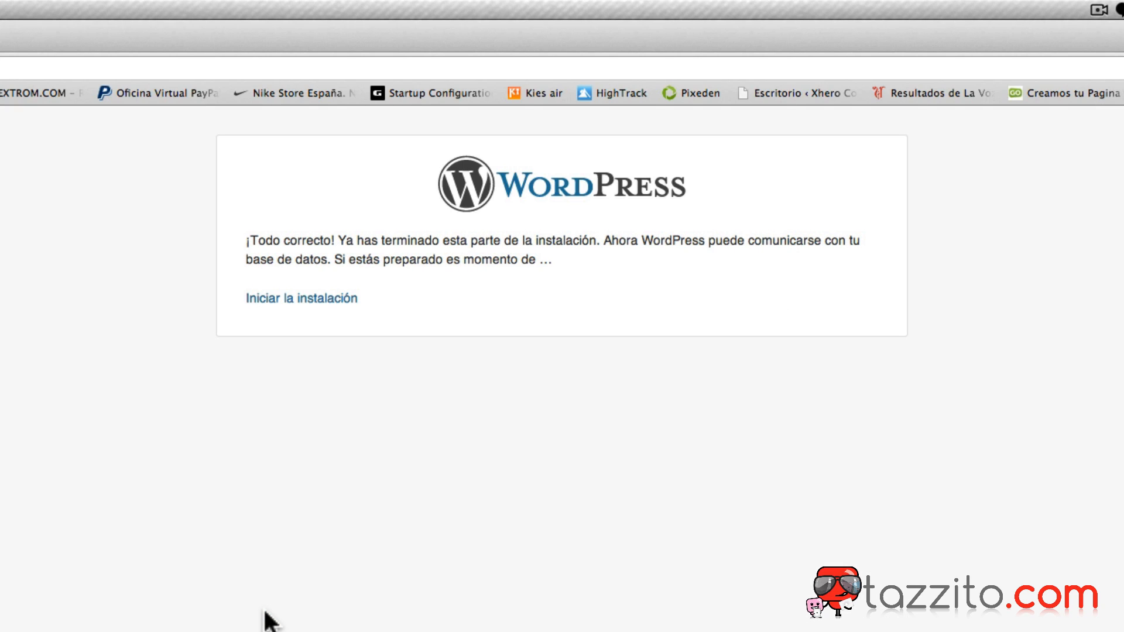
click(234, 631)
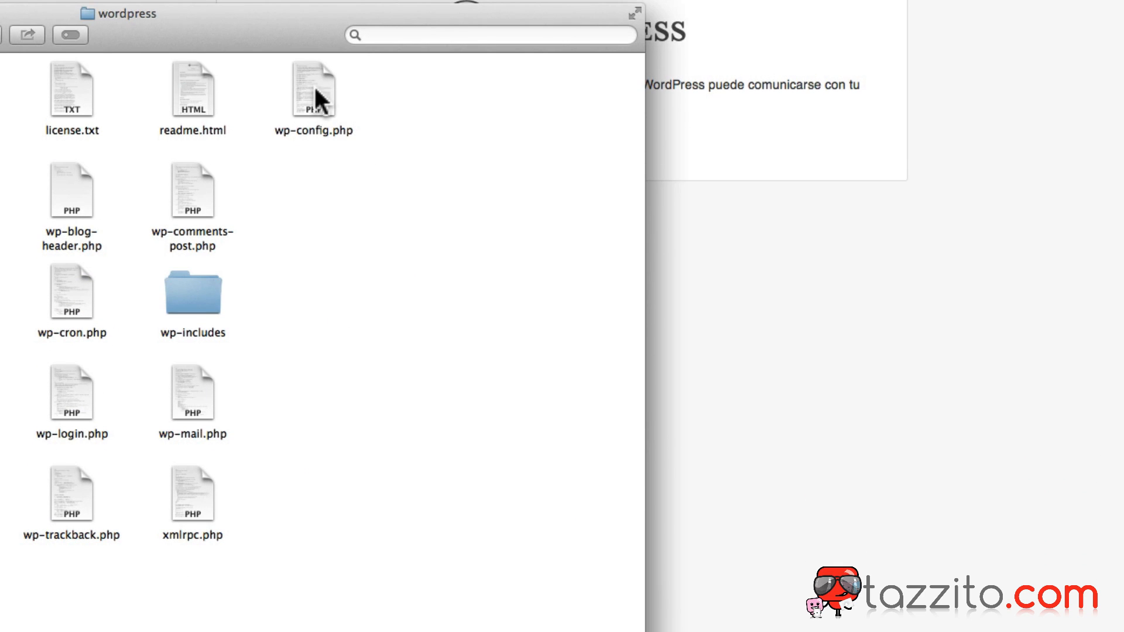
click(314, 85)
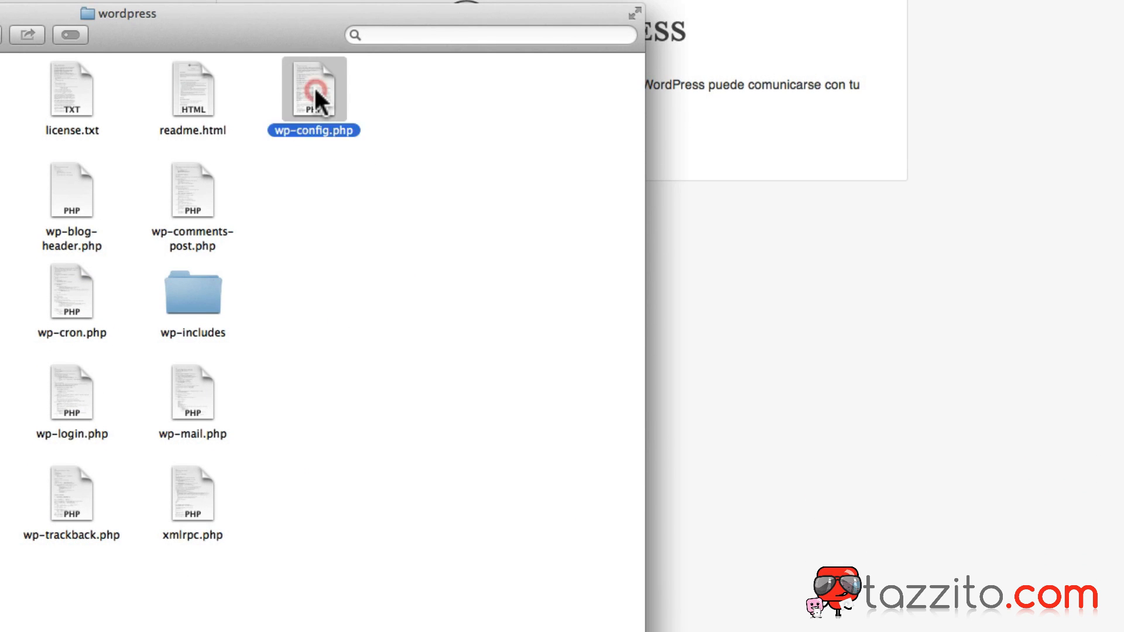
key(space)
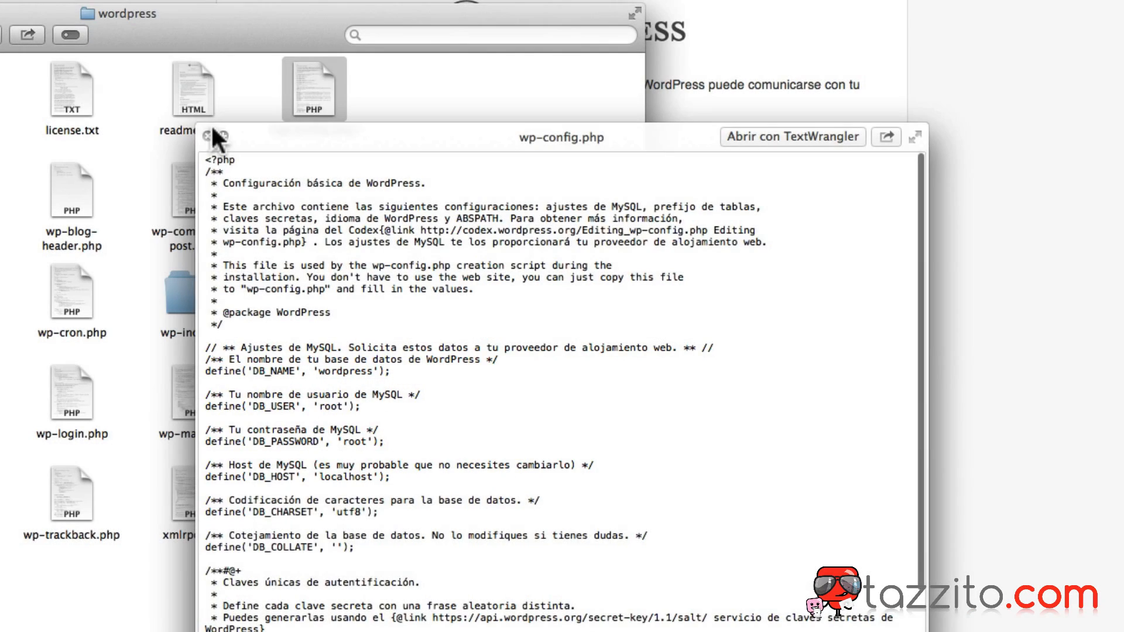
click(208, 136)
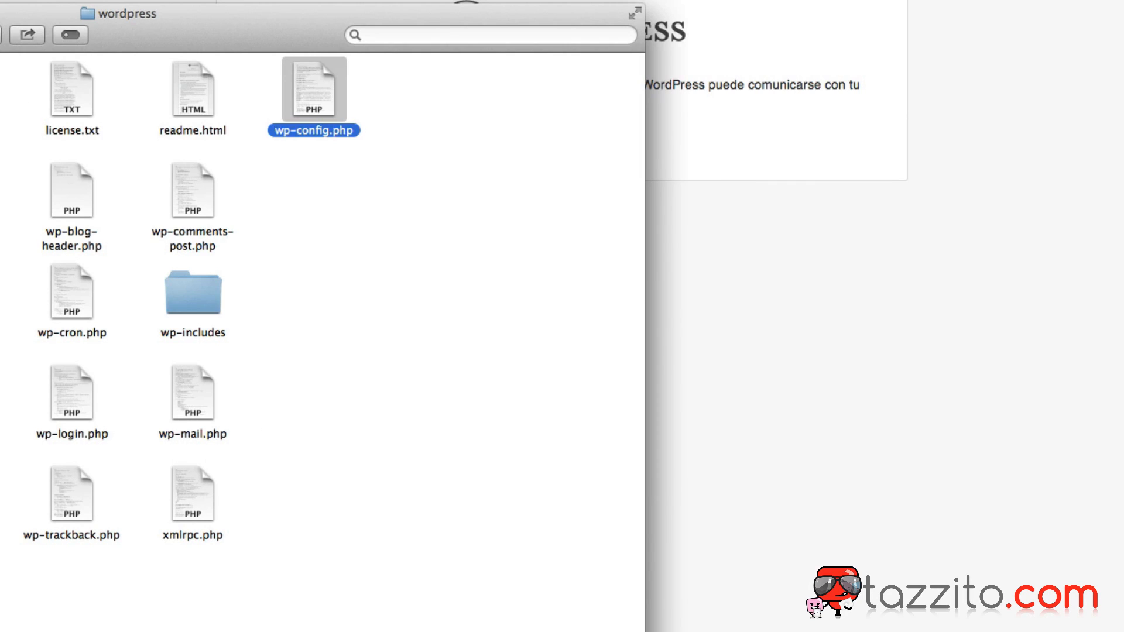
key(super+w)
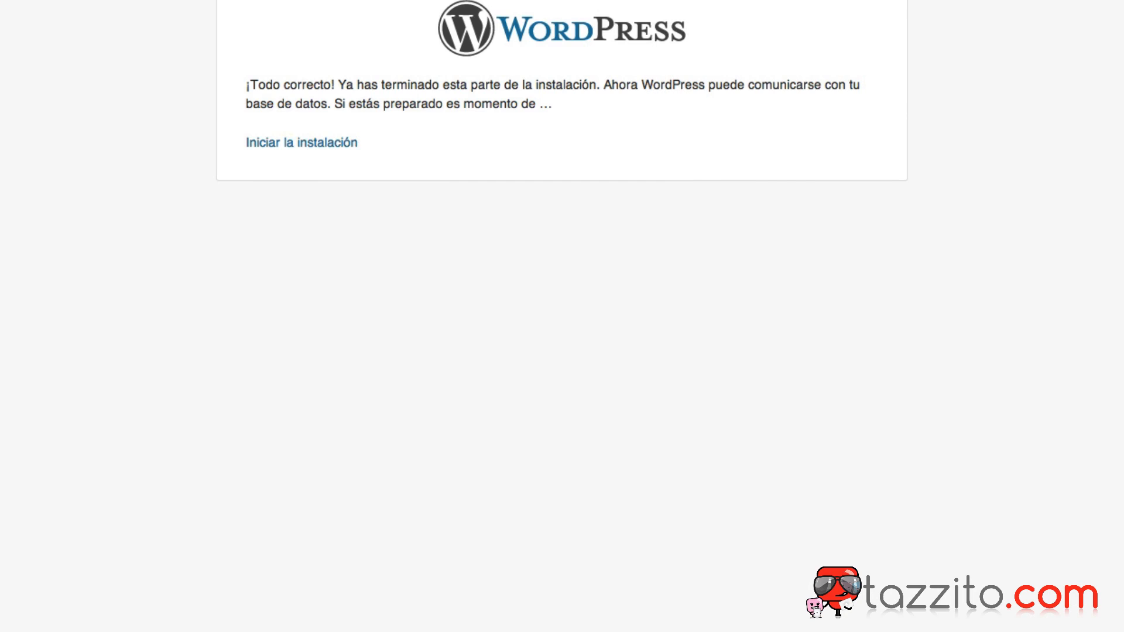
Begin the installation, title the site 'Curso Wordpress' and advance to the password field.
click(277, 147)
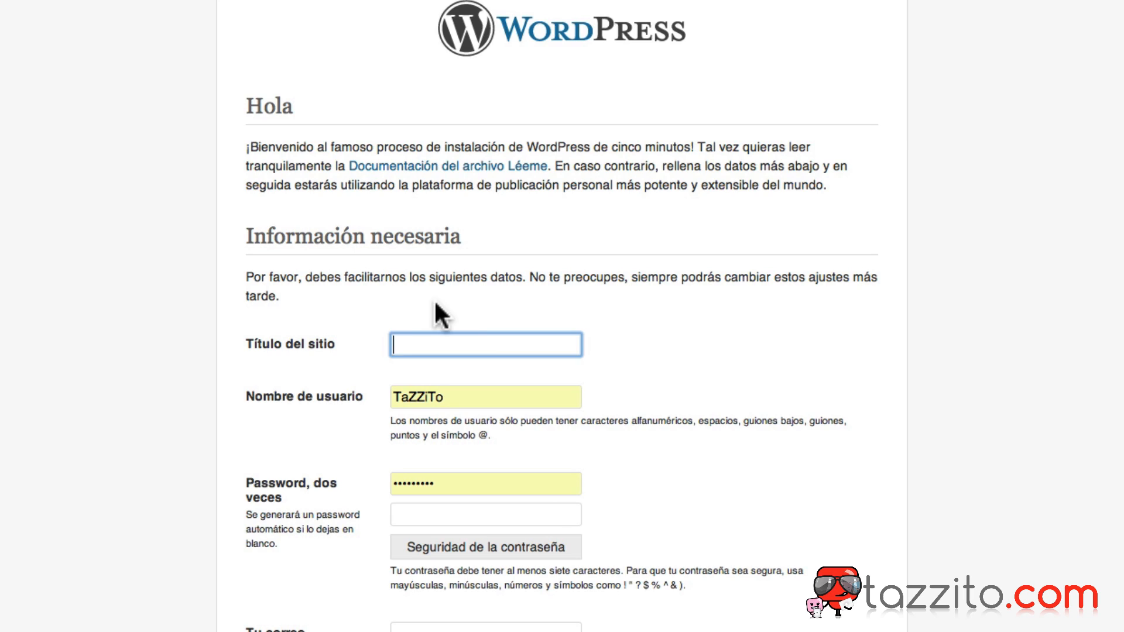
text(Curso Wordpress)
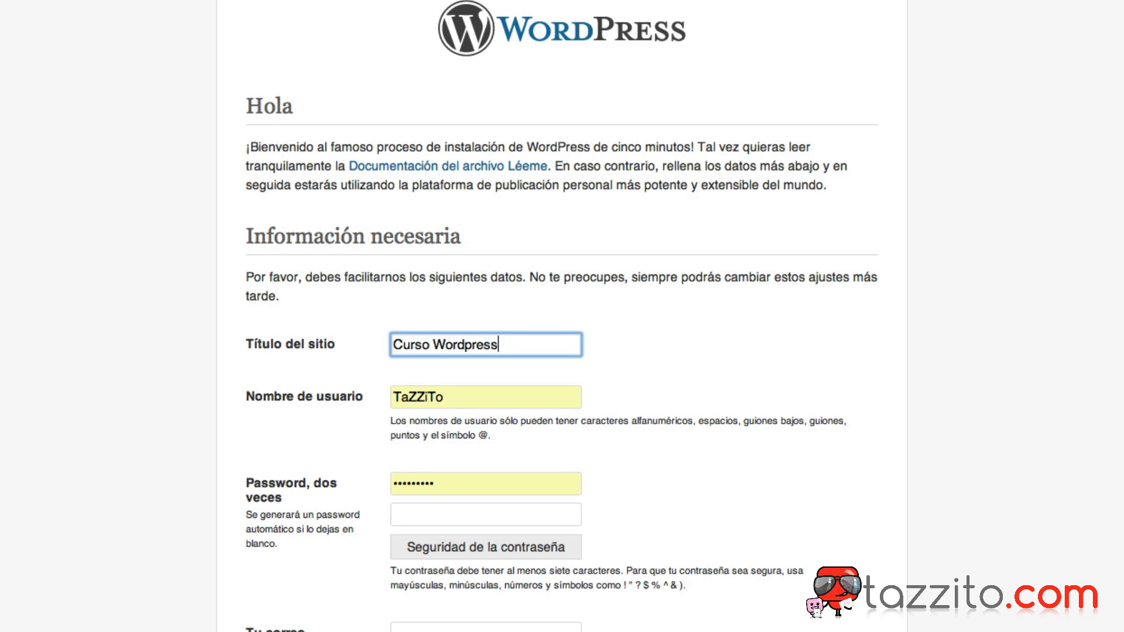
key(Tab)
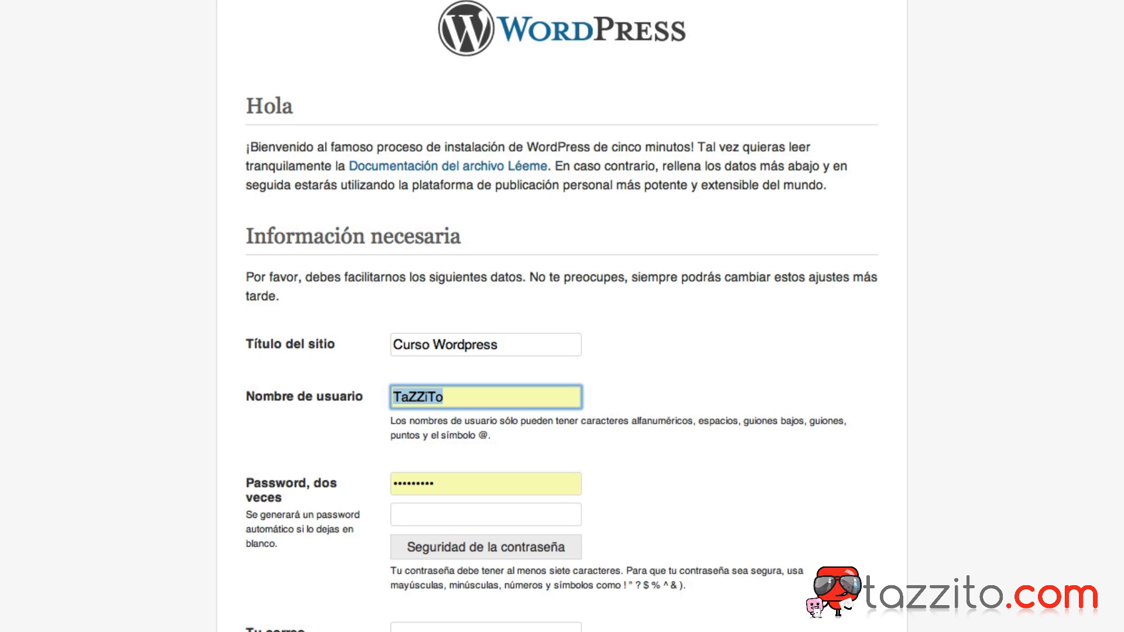
key(Tab)
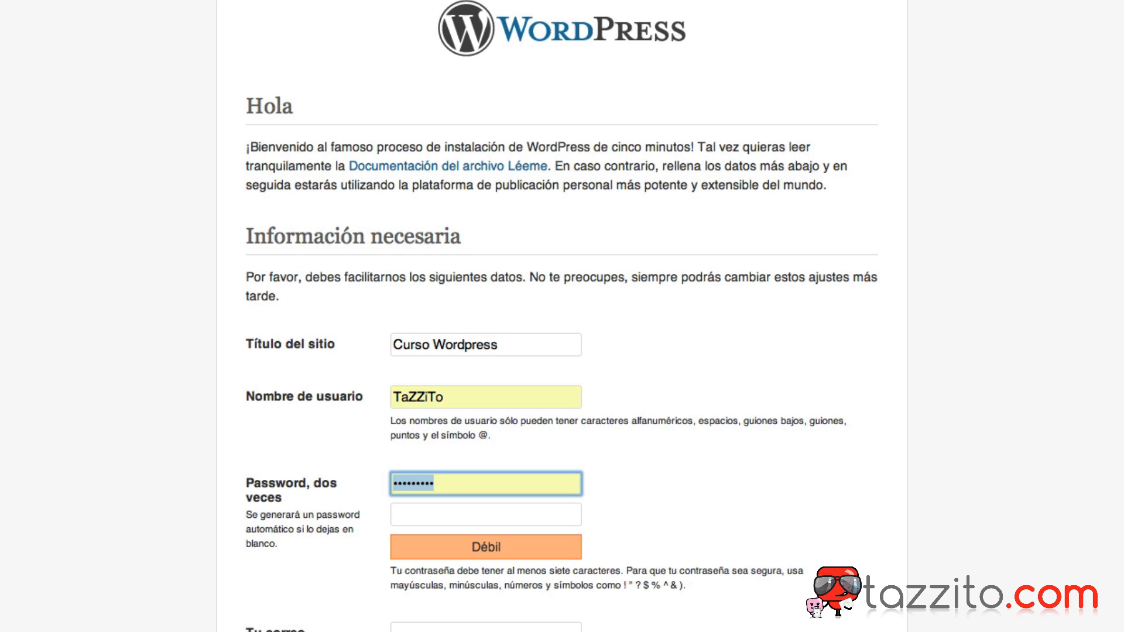
Enter the admin password and the admin's e-mail address, then run the installation.
text(123)
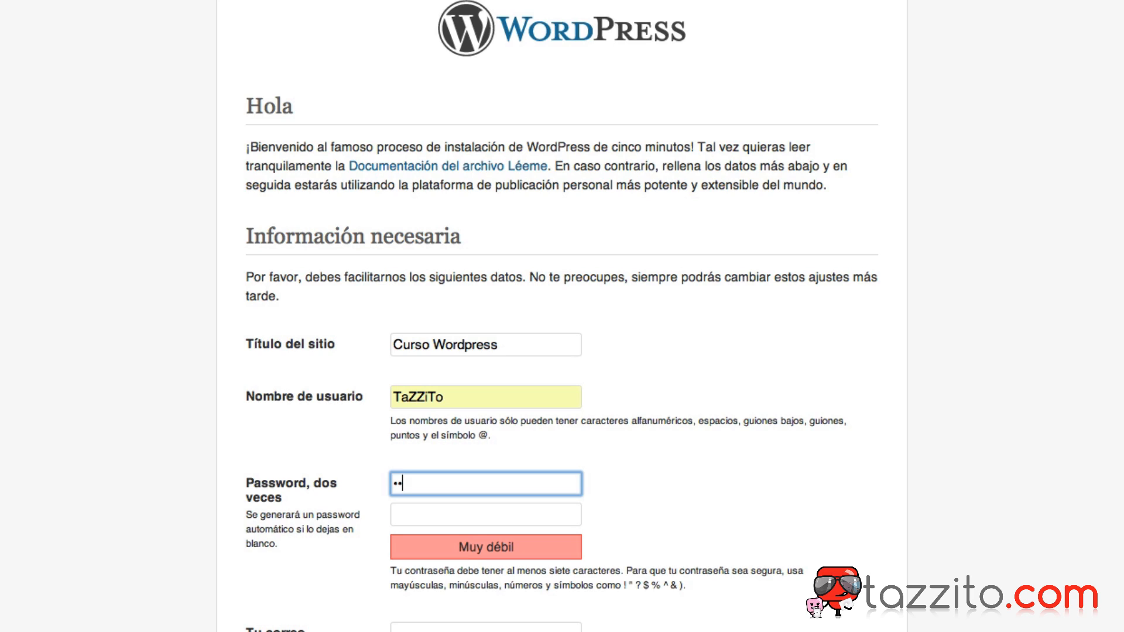
text(456789)
key(Tab)
text(123456789)
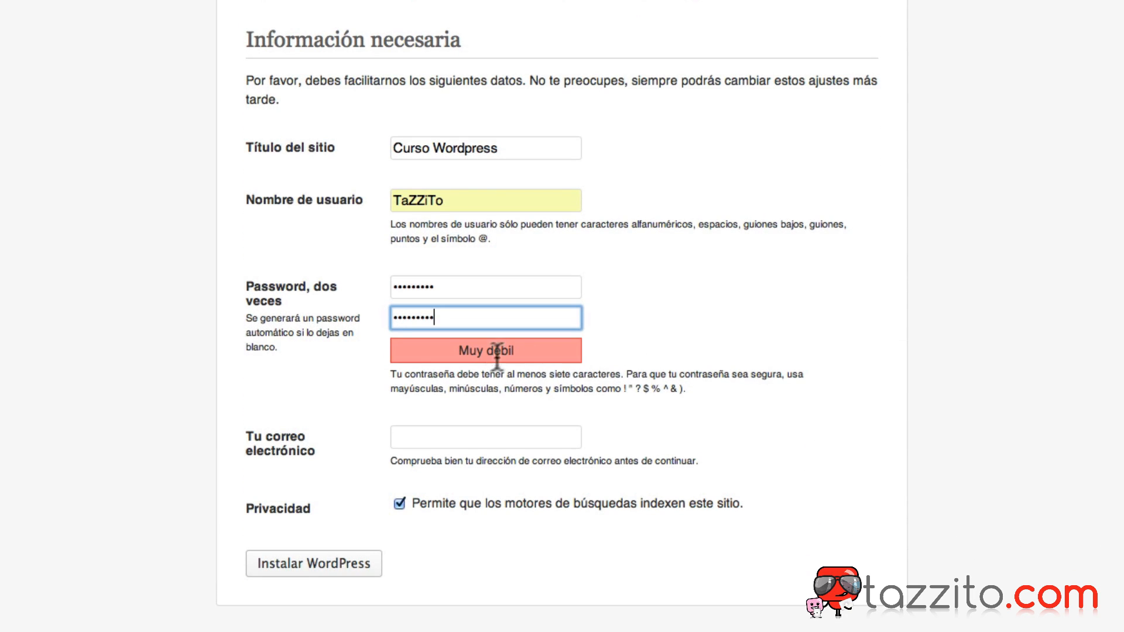
click(448, 436)
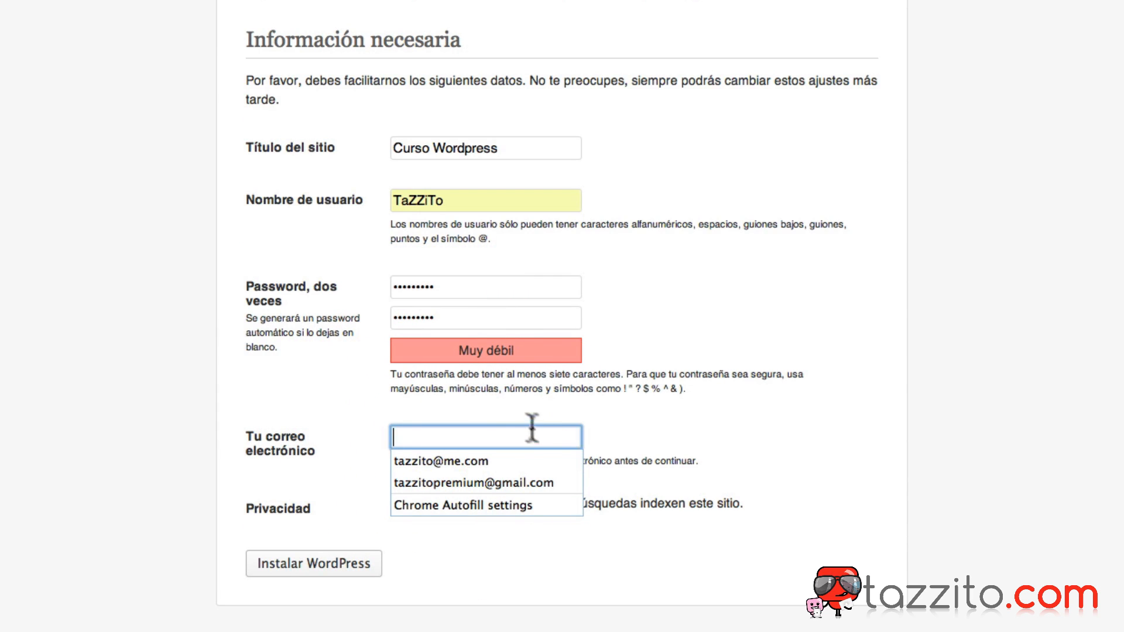
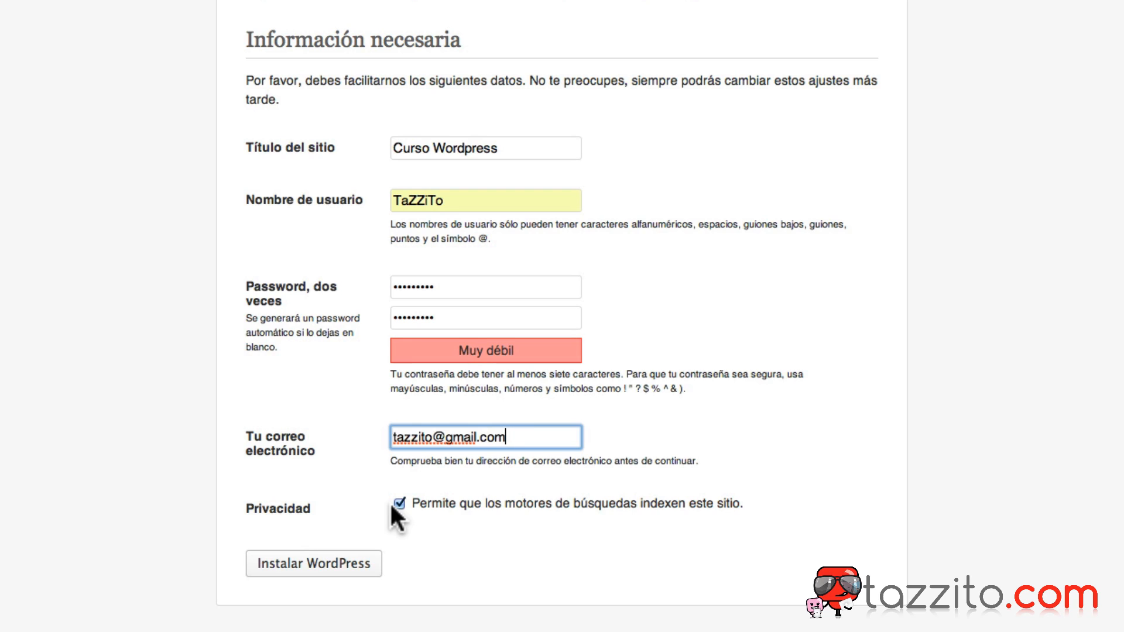
click(301, 571)
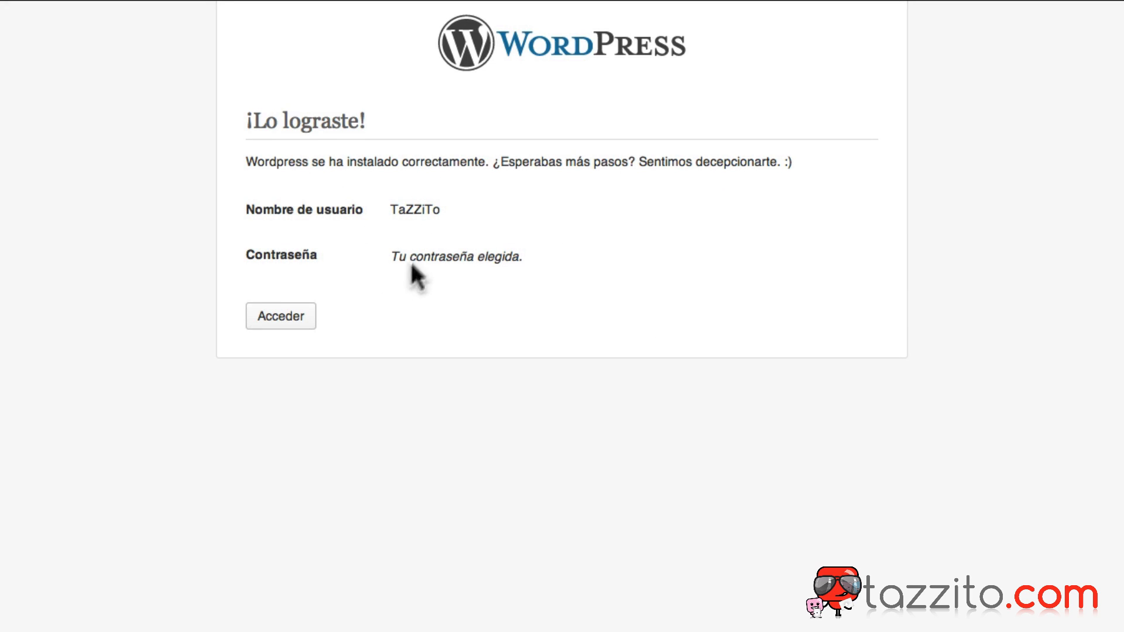
Log in with the admin password and dismiss the password-manager bar.
click(276, 319)
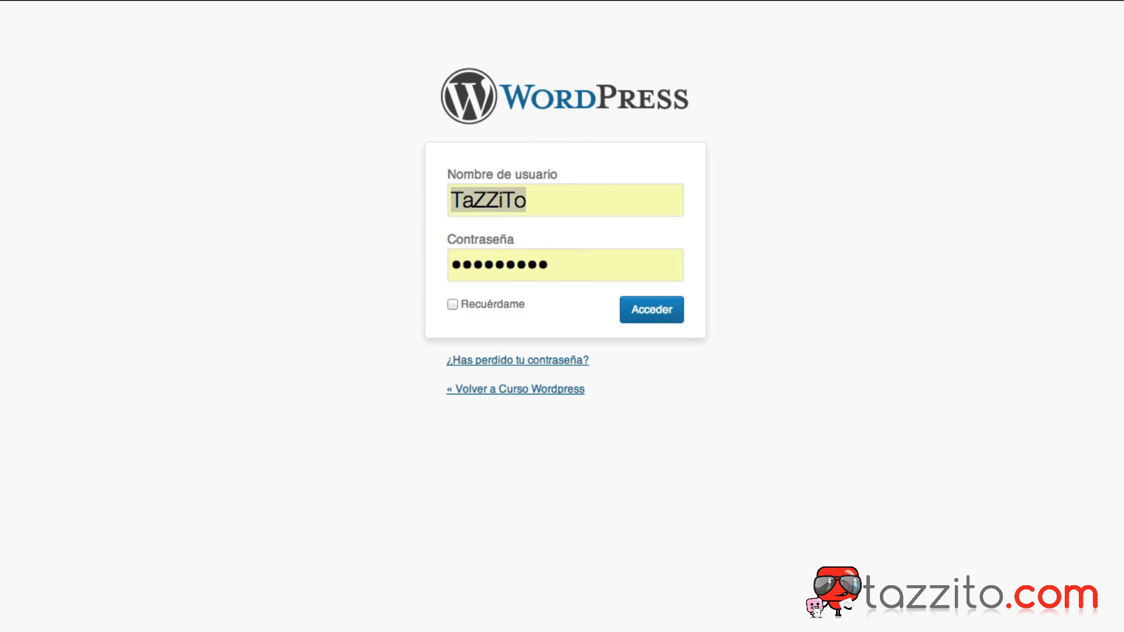
double_click(524, 270)
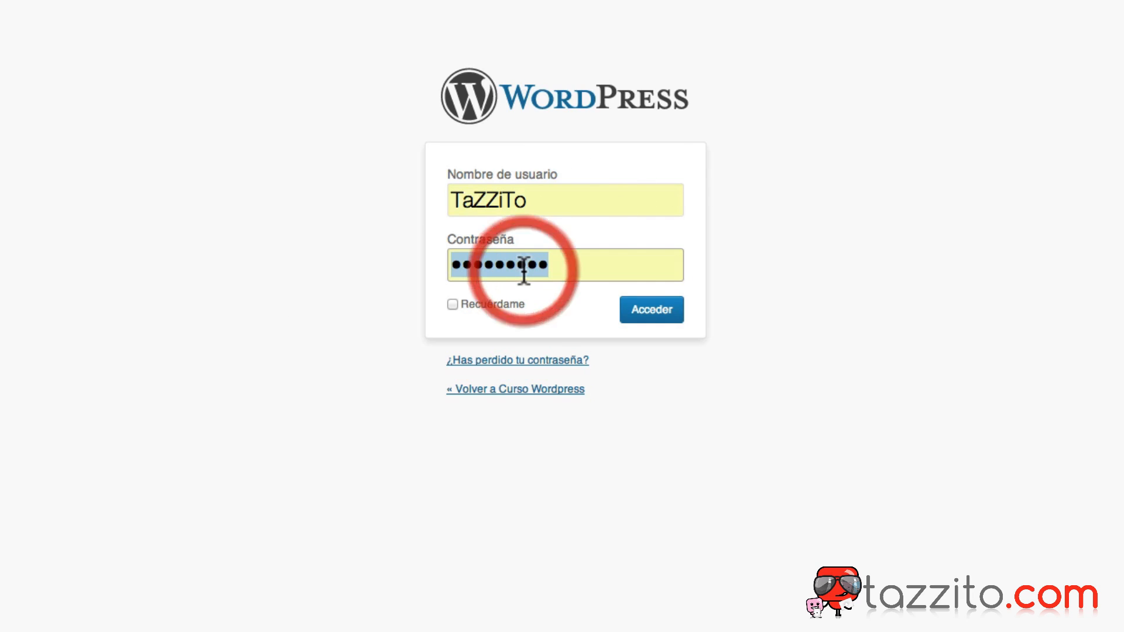
text(***)
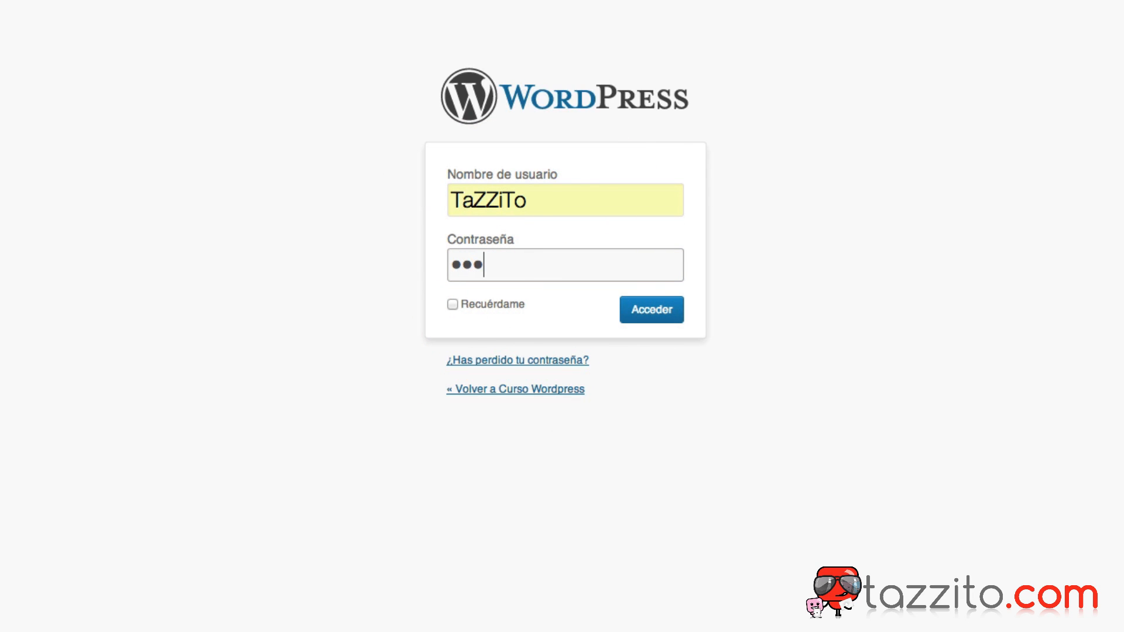
text(******)
click(656, 315)
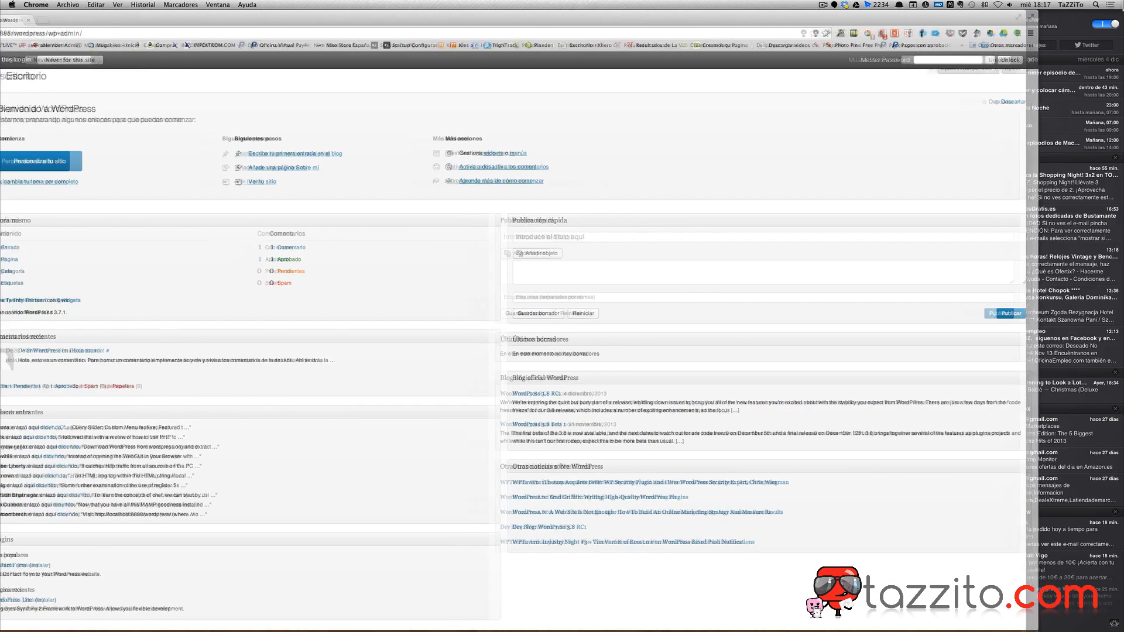
click(1116, 60)
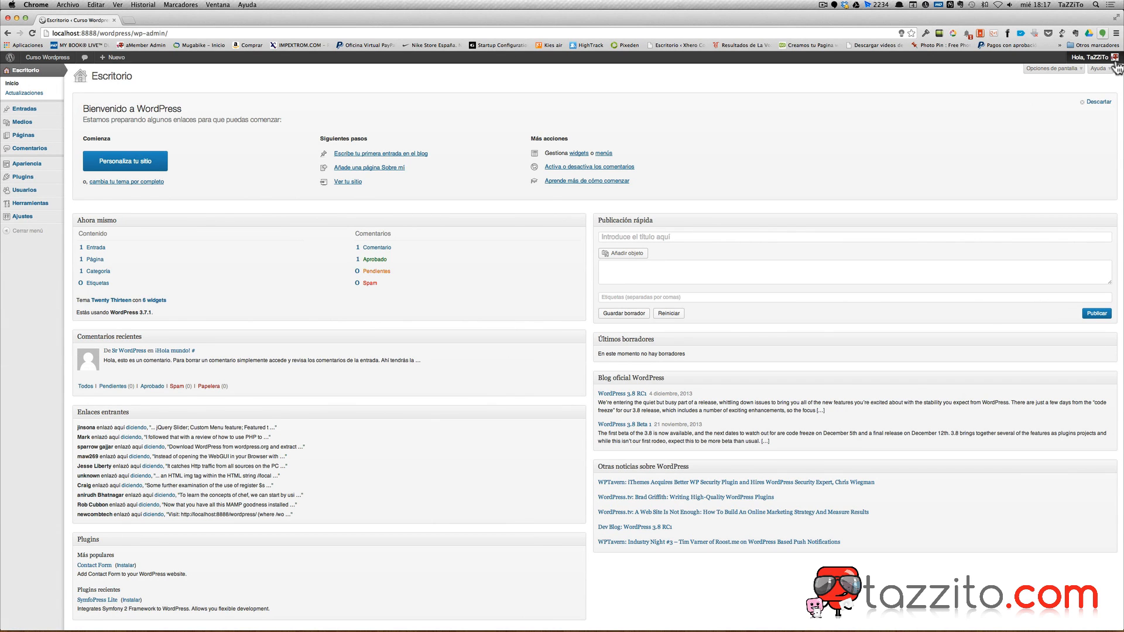